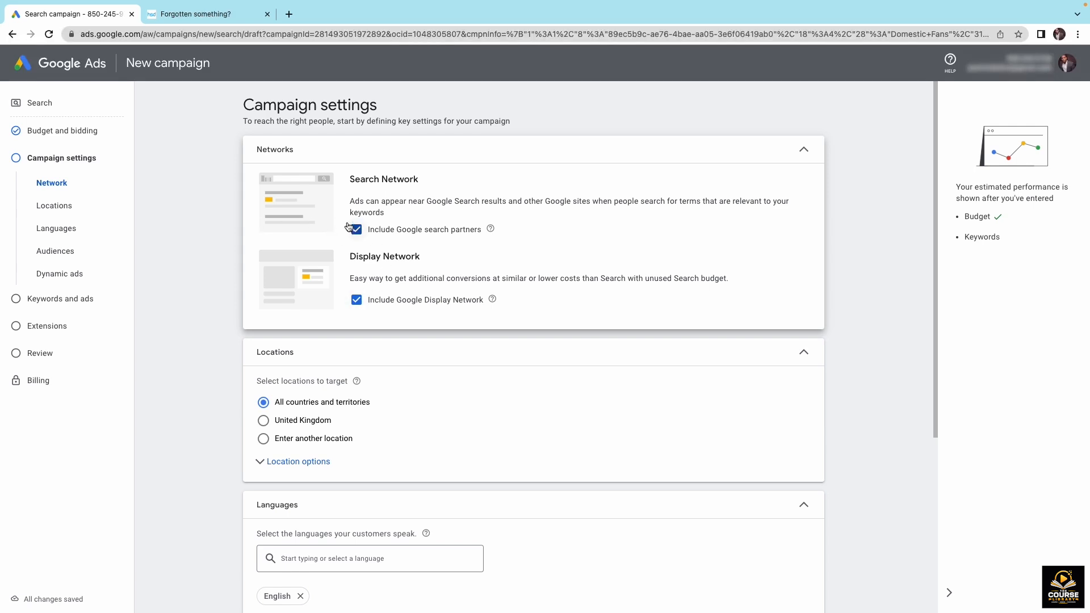
Exclude the Google Display Network from the campaign and set the targeted location to United Kingdom.
{"action": "left_click", "coordinate": [356, 305]}
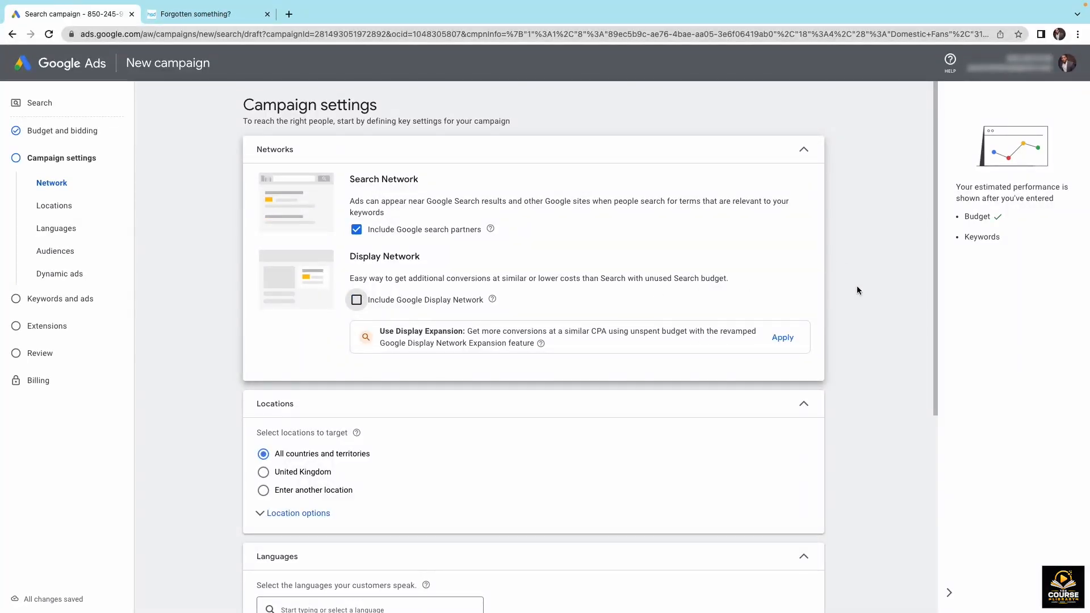
{"action": "scroll", "coordinate": [857, 285], "scroll_direction": "down", "scroll_amount": 5}
{"action": "scroll", "coordinate": [857, 291], "scroll_direction": "down", "scroll_amount": 1}
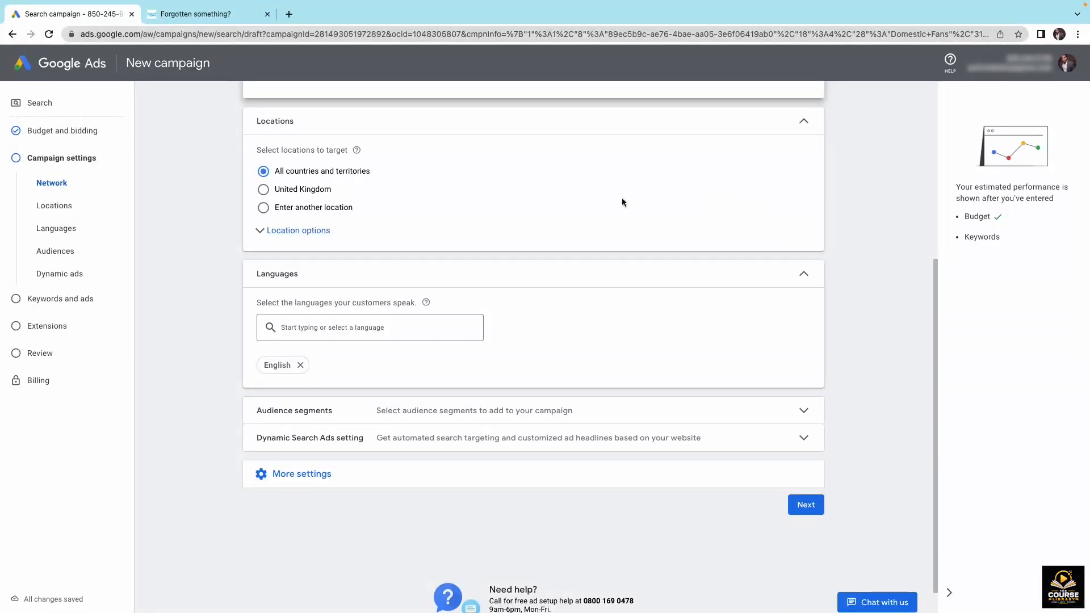
{"action": "left_click", "coordinate": [263, 191]}
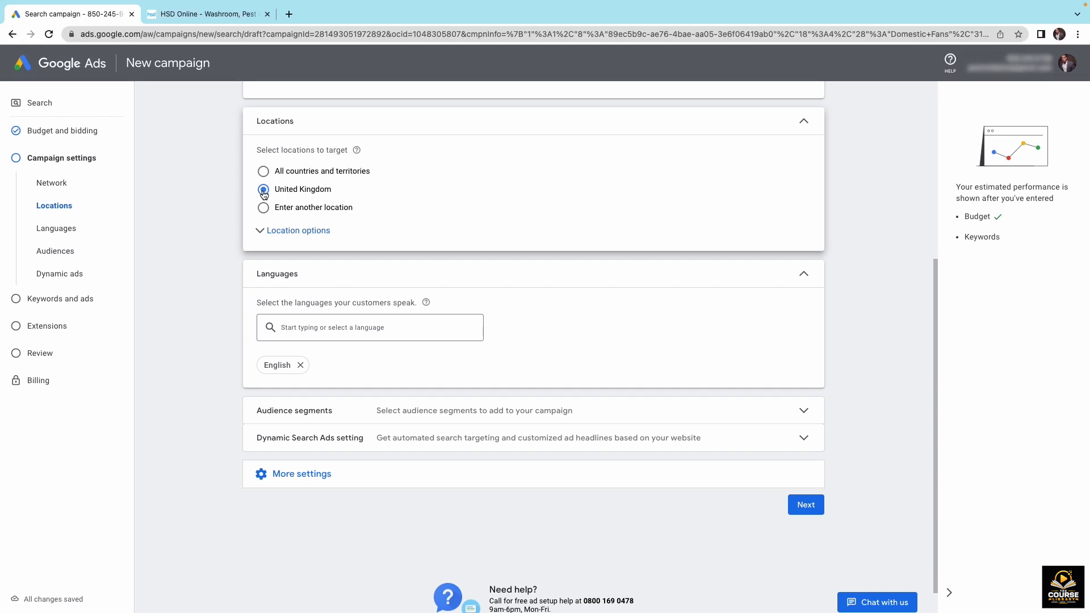
Switch location targeting to a custom location and target the city of London, England, United Kingdom.
{"action": "left_click", "coordinate": [263, 208]}
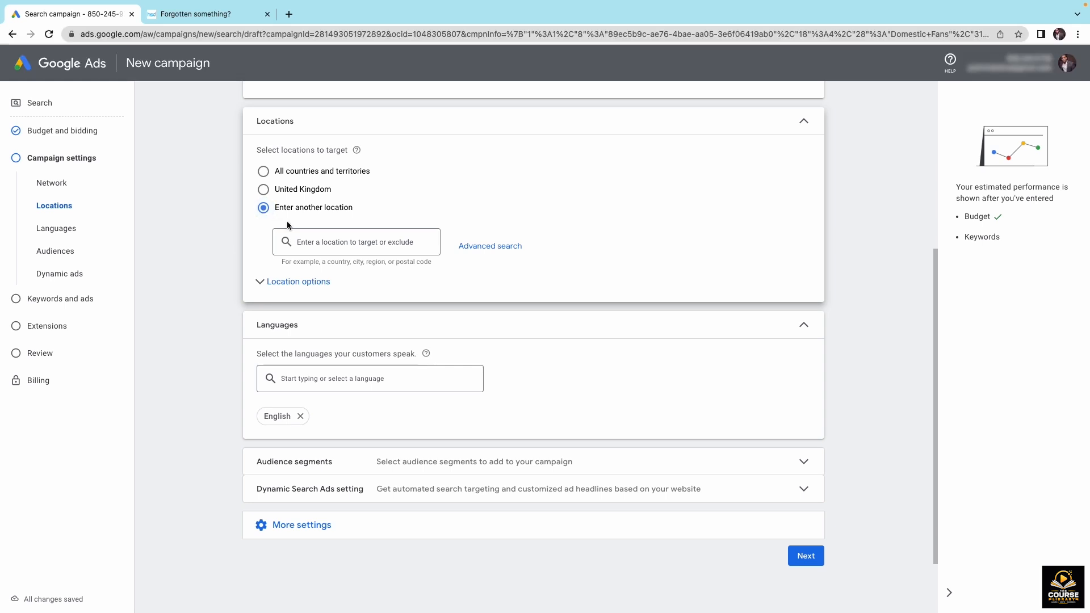
{"action": "left_click", "coordinate": [307, 241]}
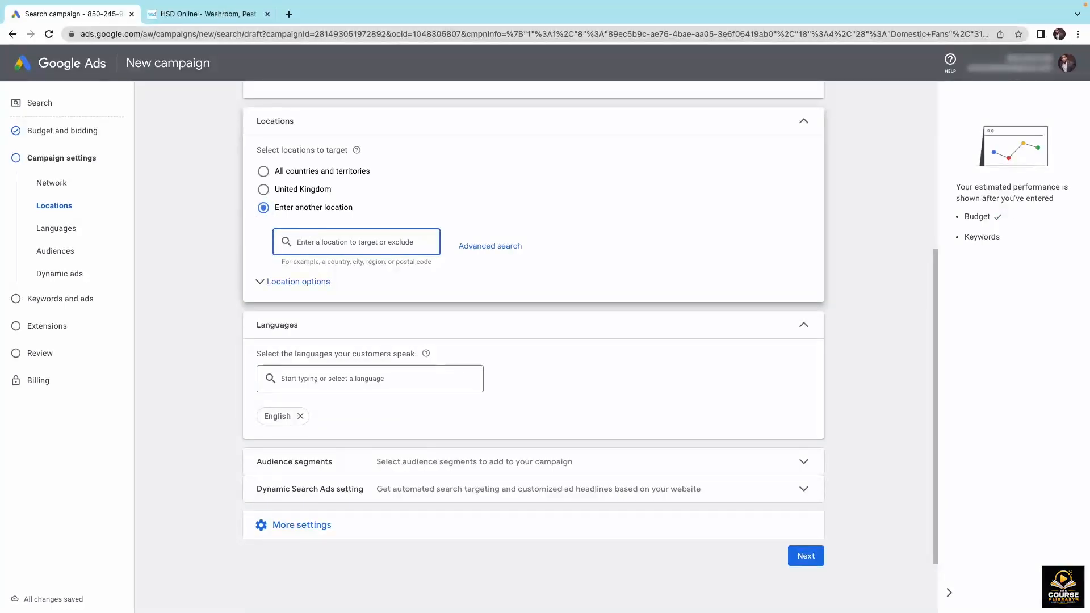
{"action": "type", "text": "london"}
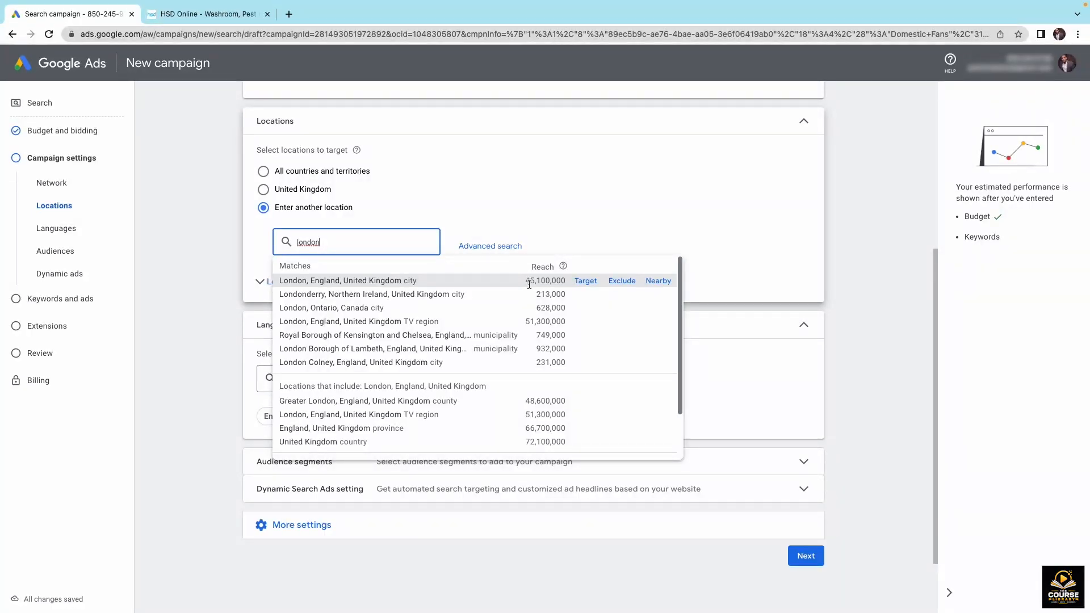
{"action": "left_click", "coordinate": [567, 283]}
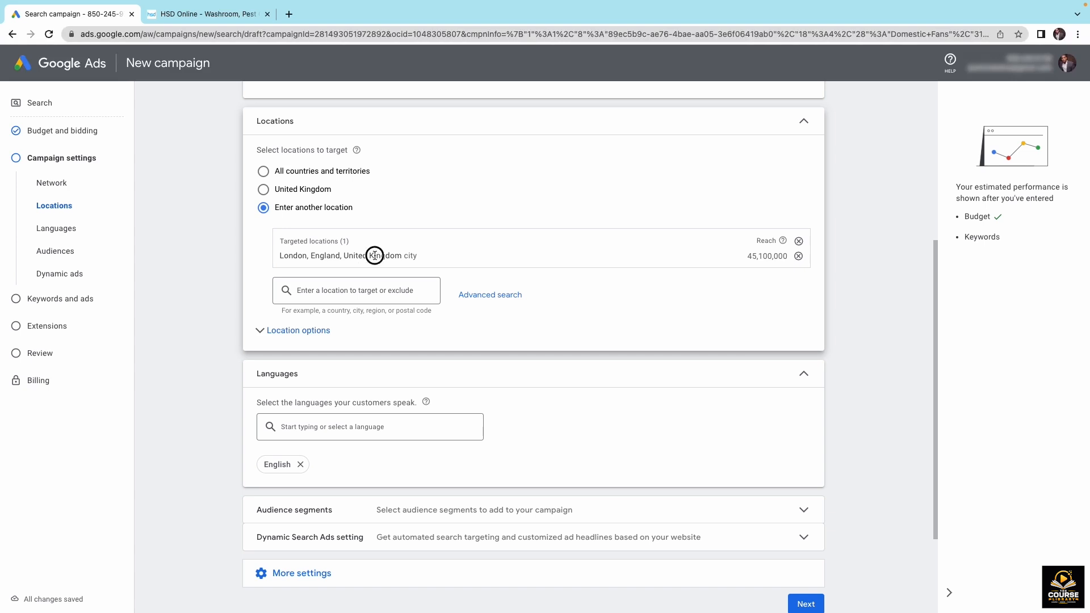
Search the targetable locations for manchester and close the matches without choosing one.
{"action": "left_click", "coordinate": [339, 291]}
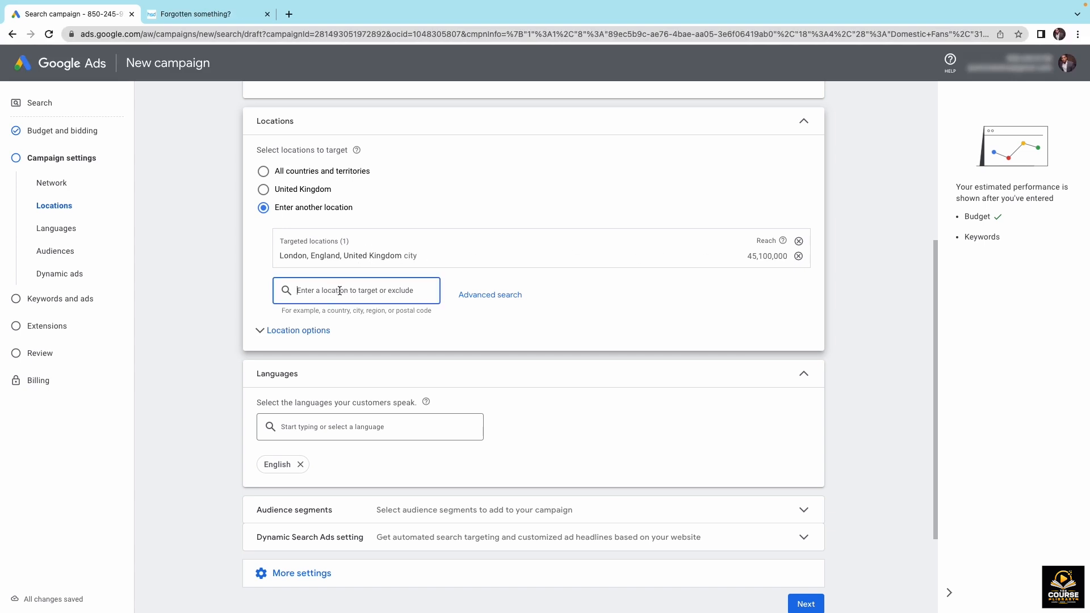
{"action": "type", "text": "manchester"}
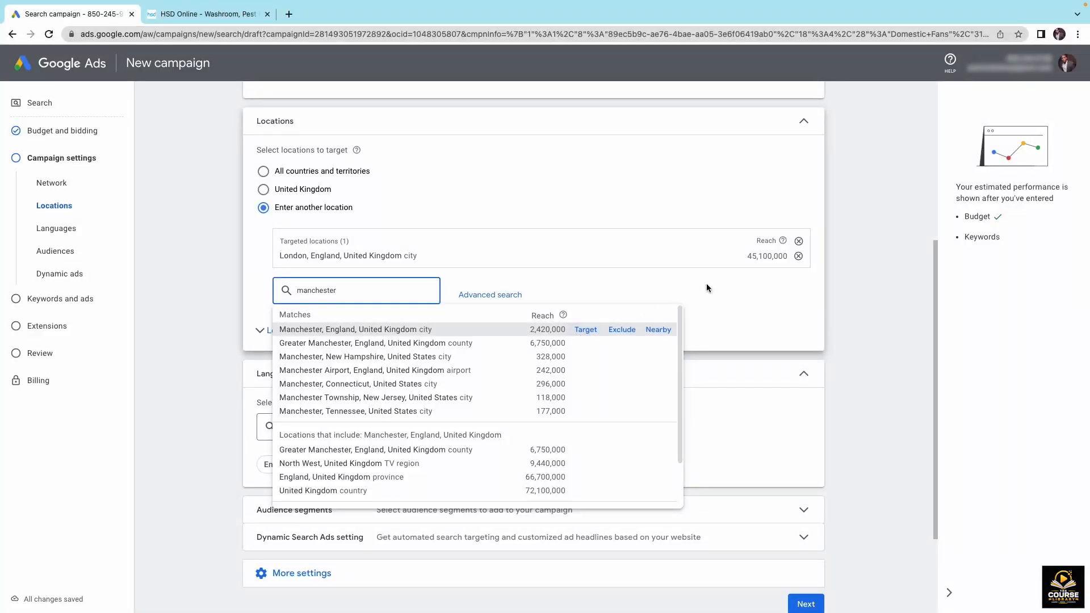
{"action": "left_click", "coordinate": [728, 275]}
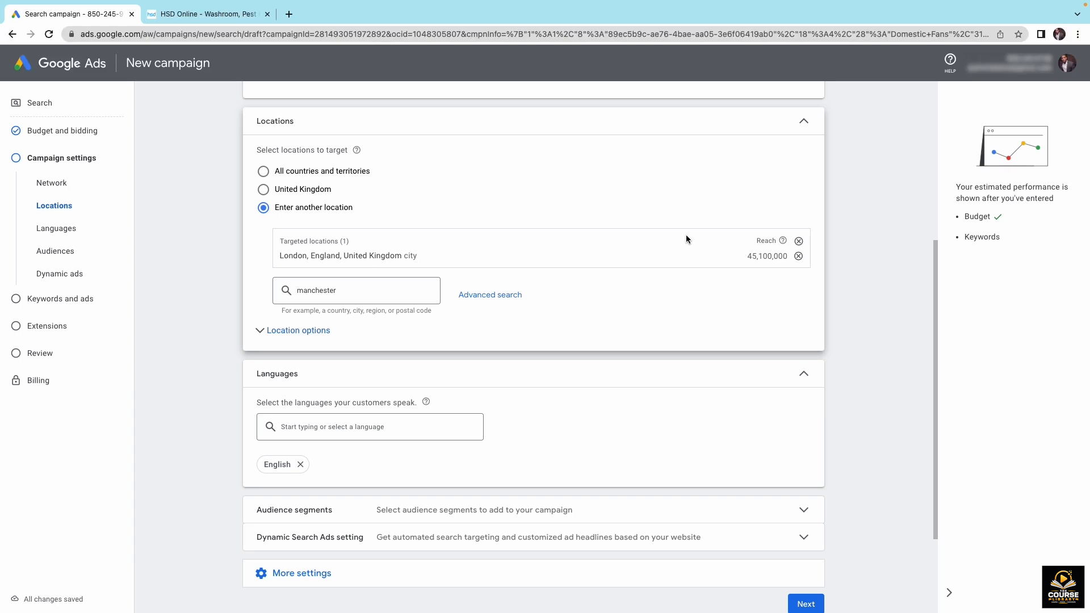
In the advanced location search, replace the London city target with a 5 mi radius around London, UK.
{"action": "left_click", "coordinate": [503, 296]}
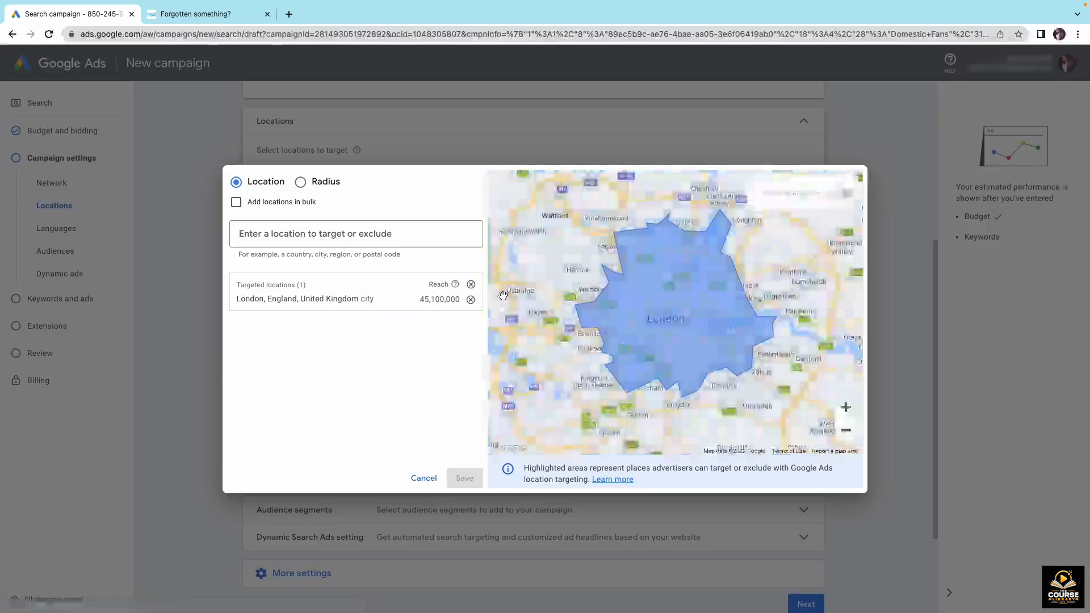
{"action": "left_click", "coordinate": [471, 299]}
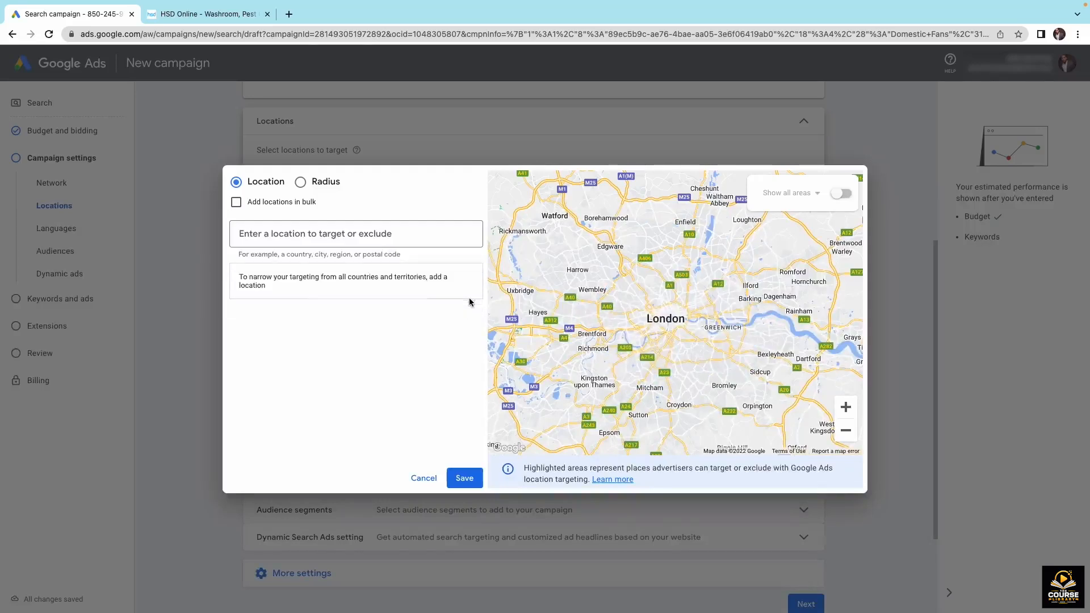
{"action": "left_click", "coordinate": [301, 182]}
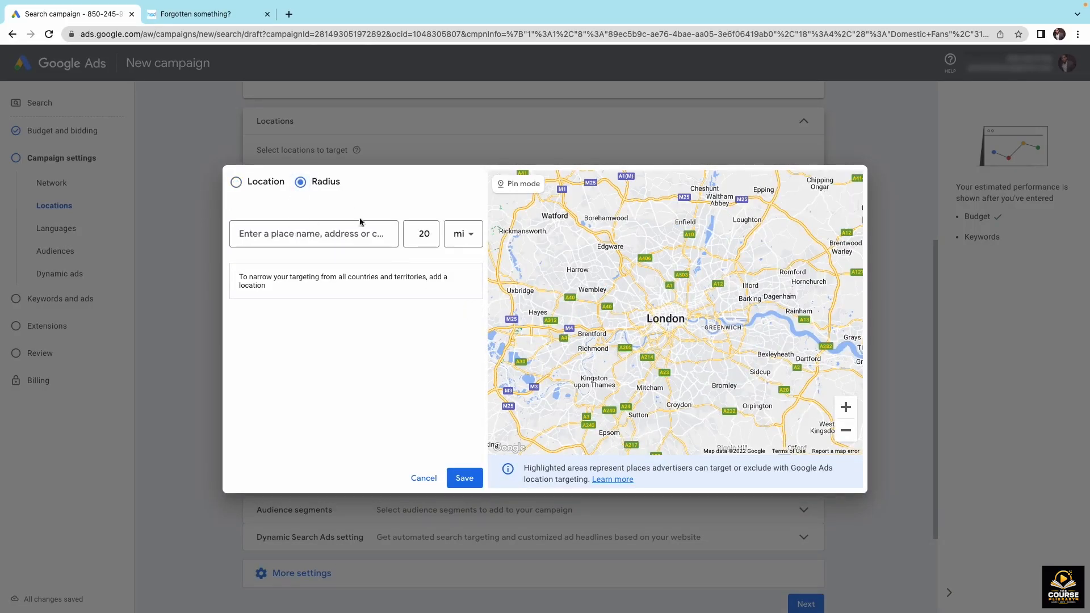
{"action": "left_click", "coordinate": [429, 230]}
{"action": "double_click", "coordinate": [428, 229]}
{"action": "type", "text": "5"}
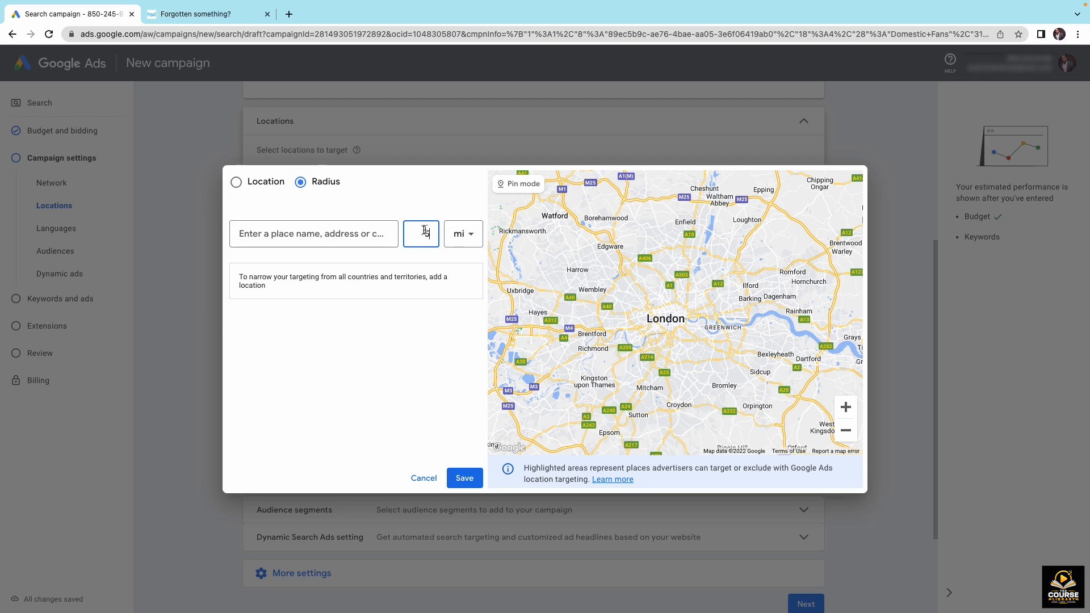
{"action": "left_click", "coordinate": [323, 238]}
{"action": "type", "text": "london"}
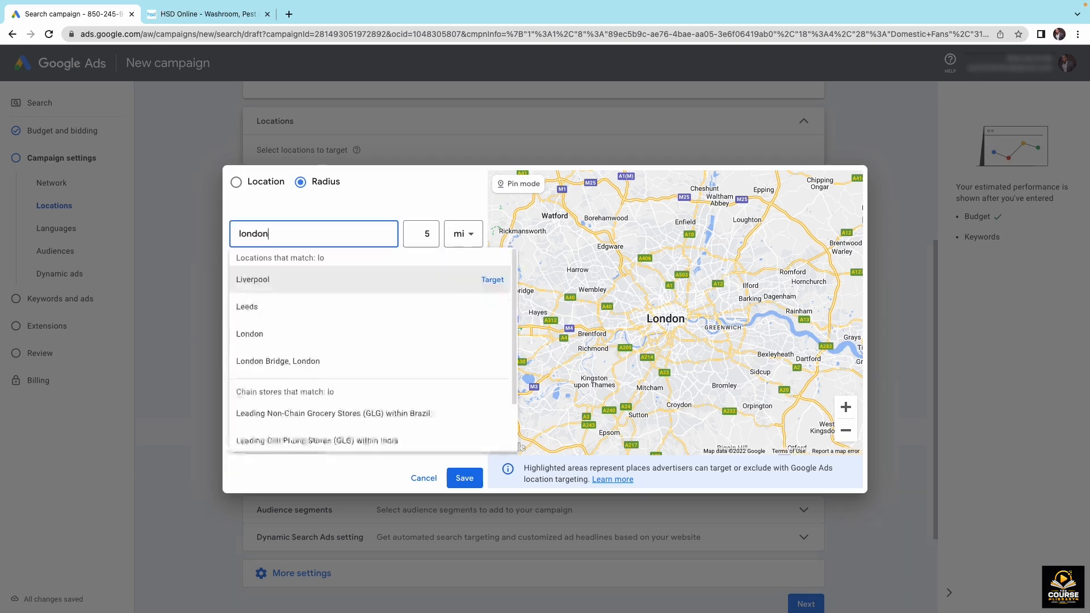
{"action": "type", "text": " uk"}
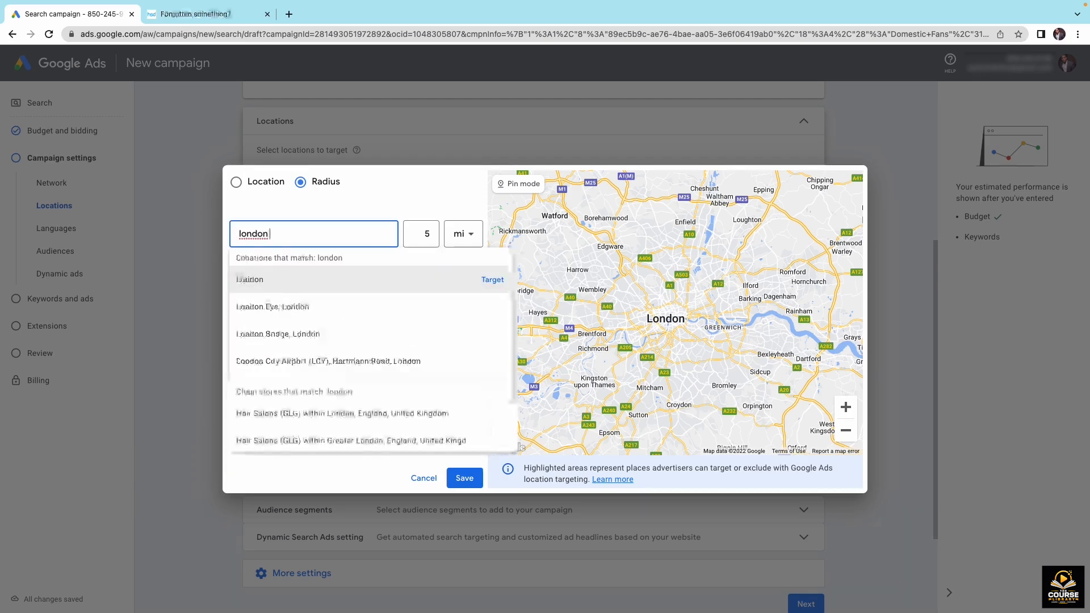
{"action": "left_click", "coordinate": [490, 280]}
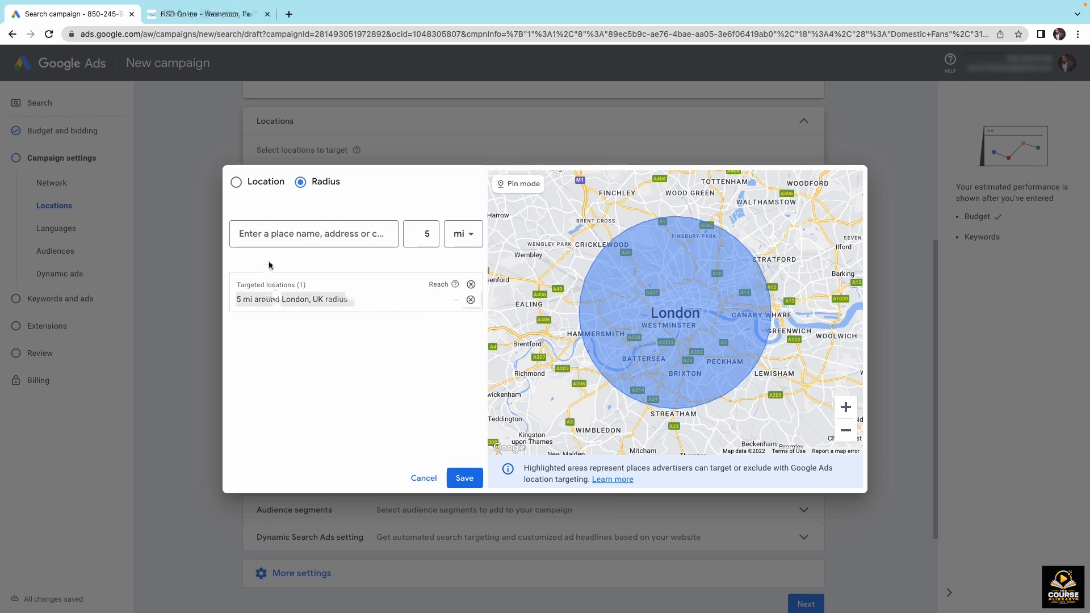
Add a 5 mi radius target around London E13 and discard the advanced location search changes.
{"action": "left_click", "coordinate": [250, 230]}
{"action": "type", "text": "E13"}
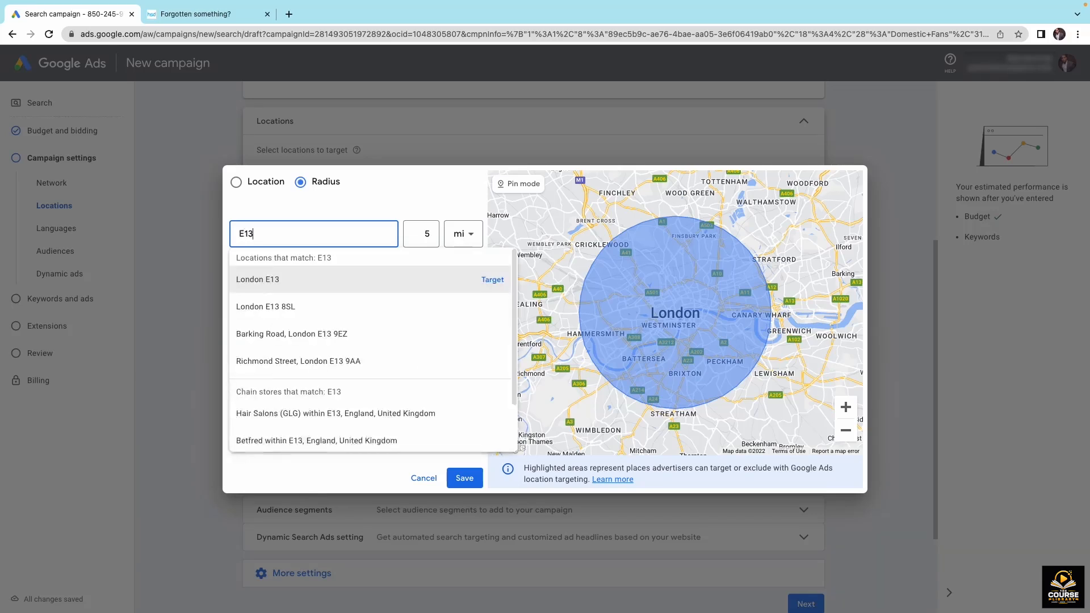
{"action": "left_click", "coordinate": [492, 280]}
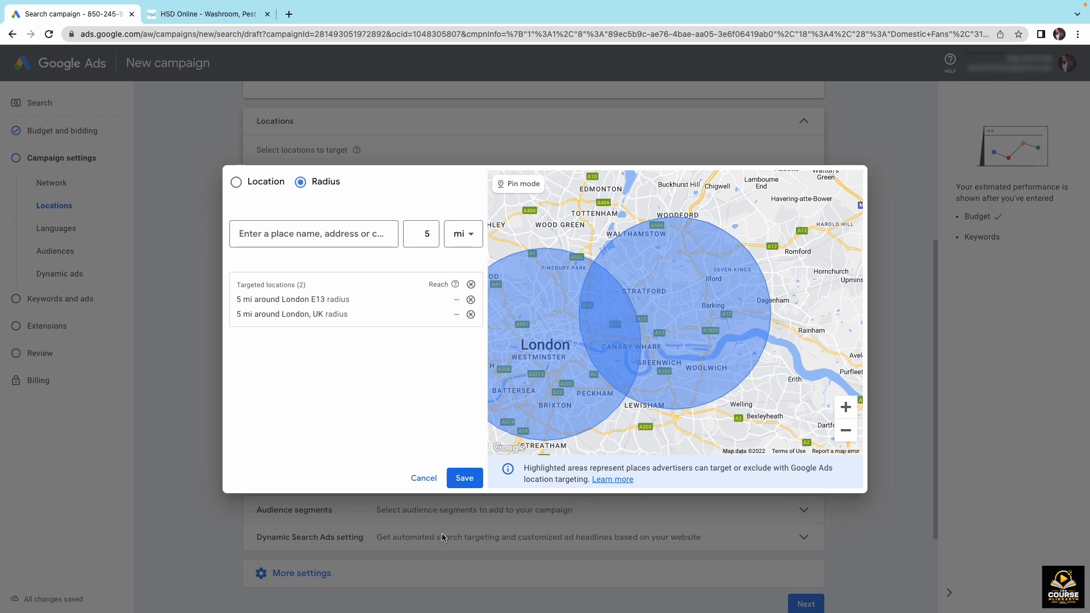
{"action": "left_click", "coordinate": [422, 478]}
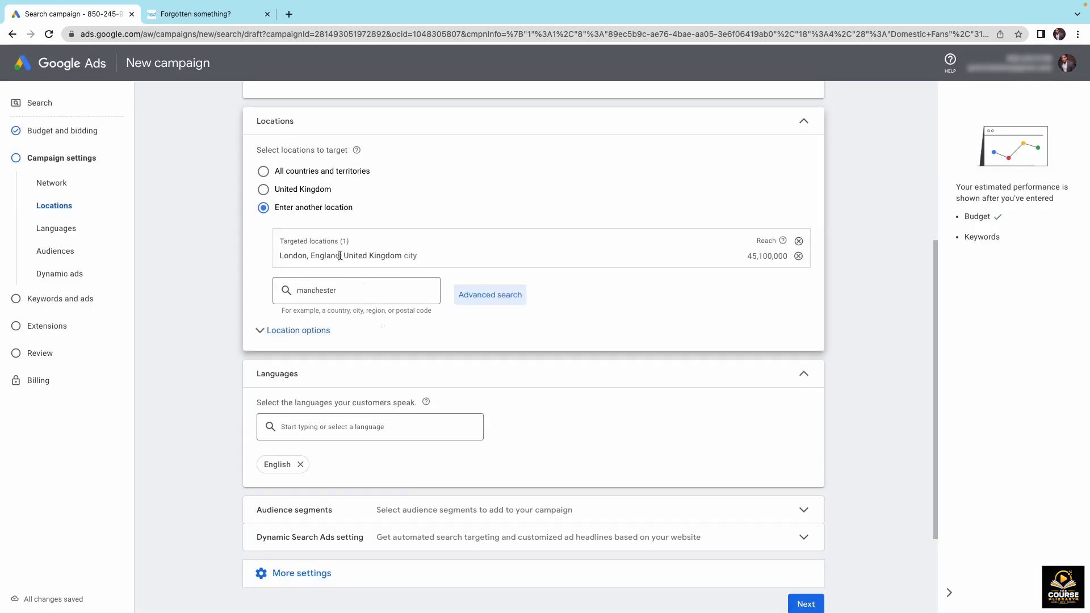
Target the United Kingdom and limit the location option to Presence: People in or regularly in your targeted locations.
{"action": "left_click", "coordinate": [293, 191]}
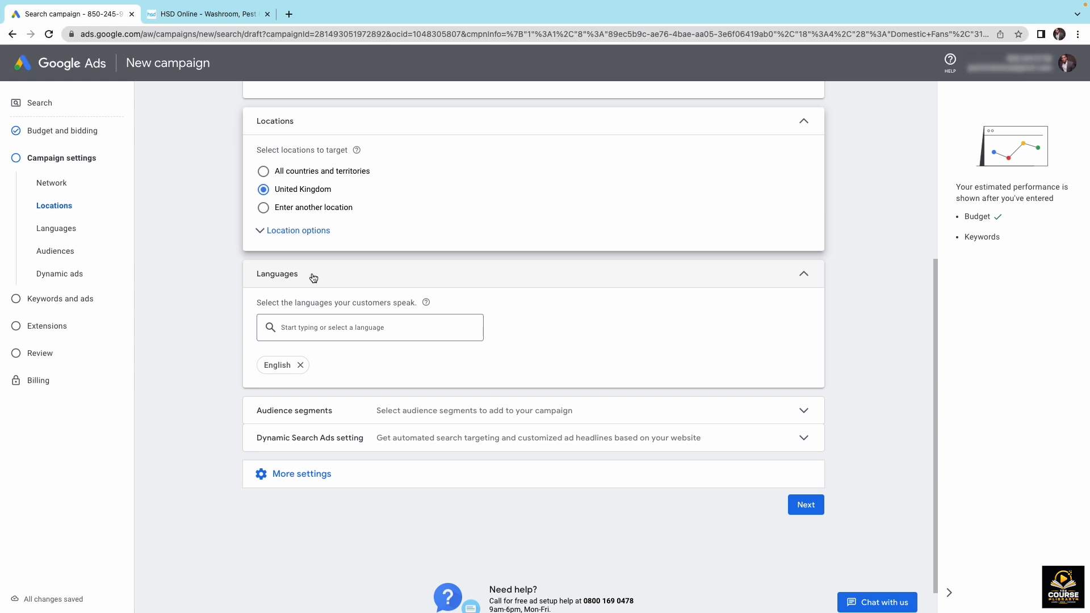
{"action": "left_click", "coordinate": [299, 238]}
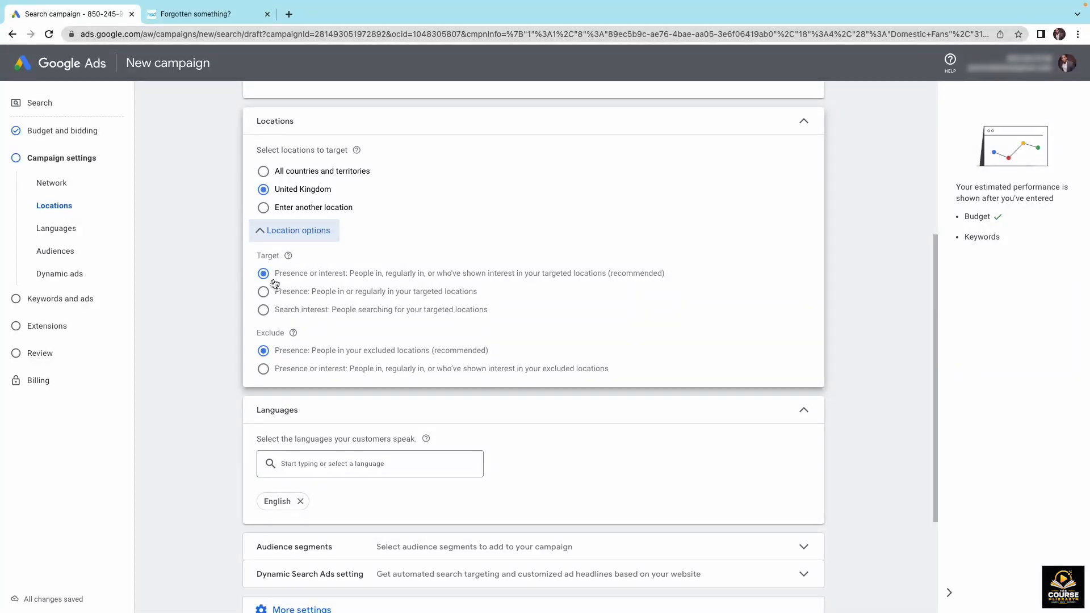
{"action": "left_click", "coordinate": [263, 293]}
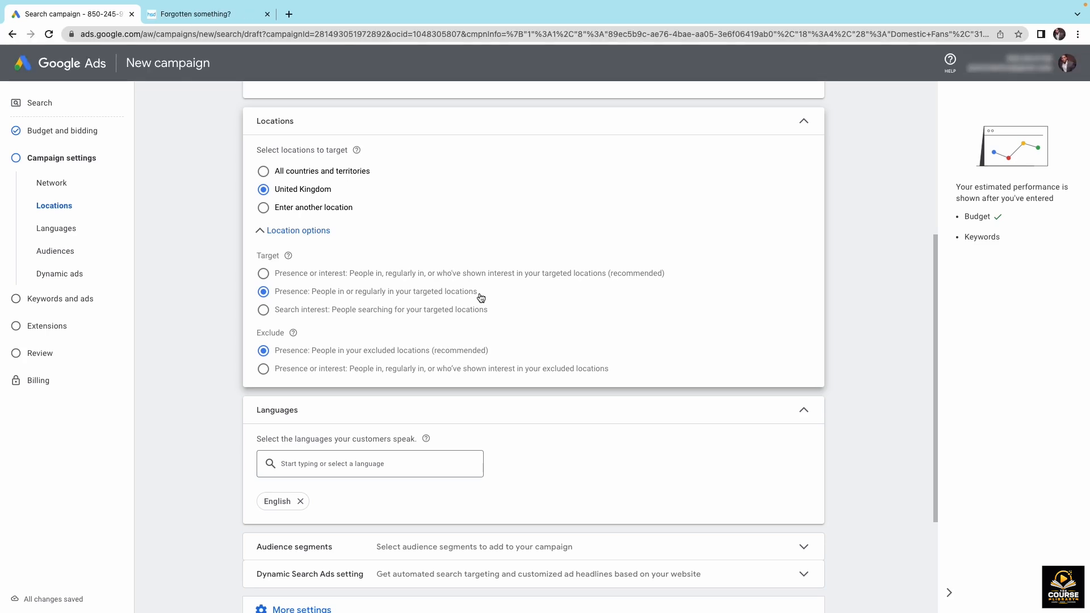
Review the additional campaign settings for dates, ad schedule and URL options, and continue past the campaign settings.
{"action": "scroll", "coordinate": [481, 298], "scroll_direction": "down", "scroll_amount": 3}
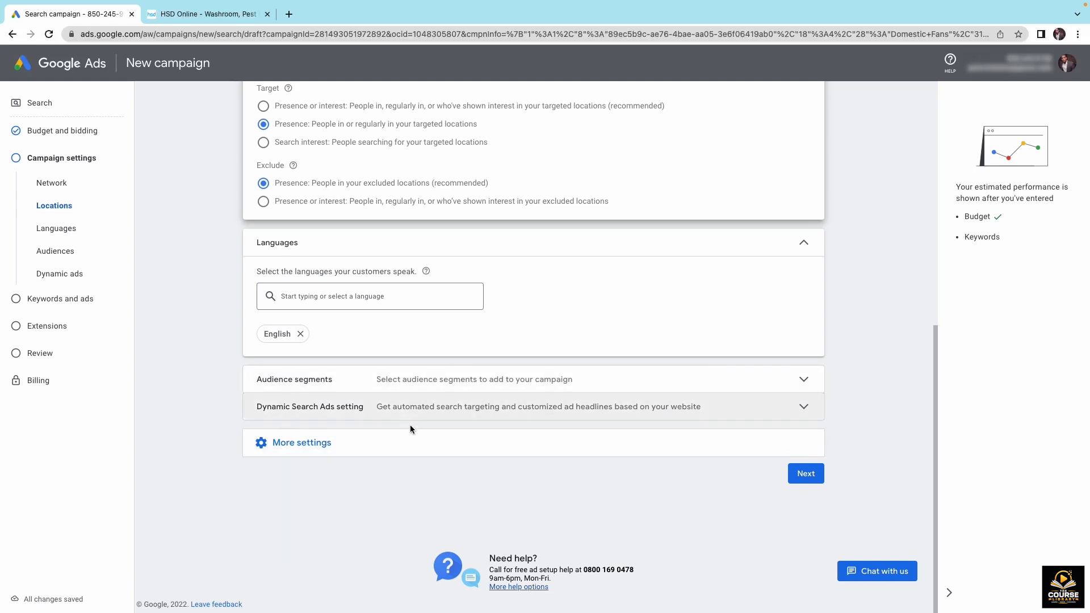
{"action": "left_click", "coordinate": [356, 441]}
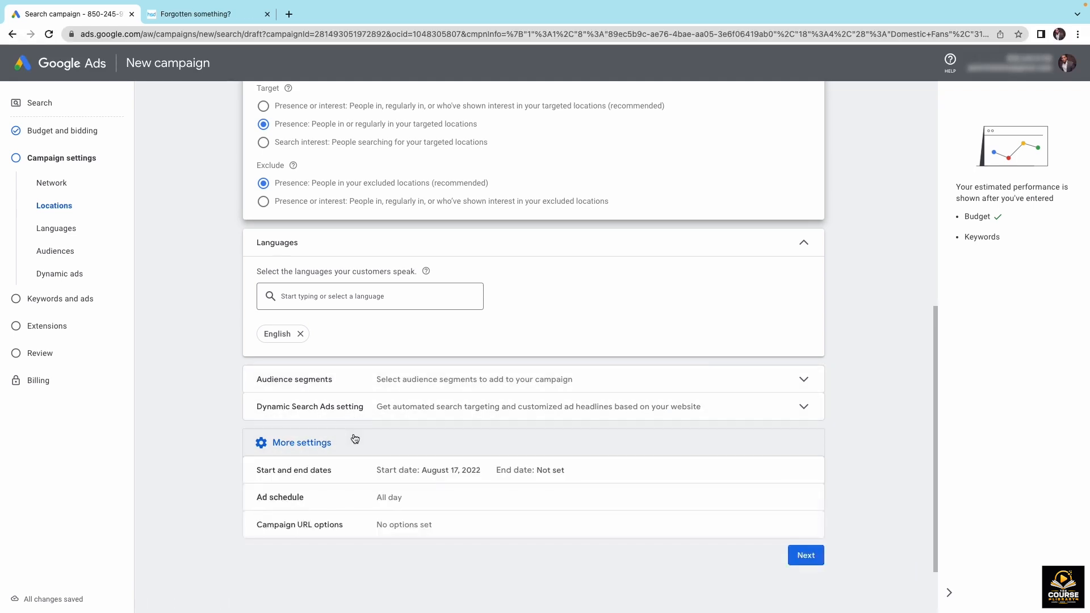
{"action": "left_click", "coordinate": [307, 448]}
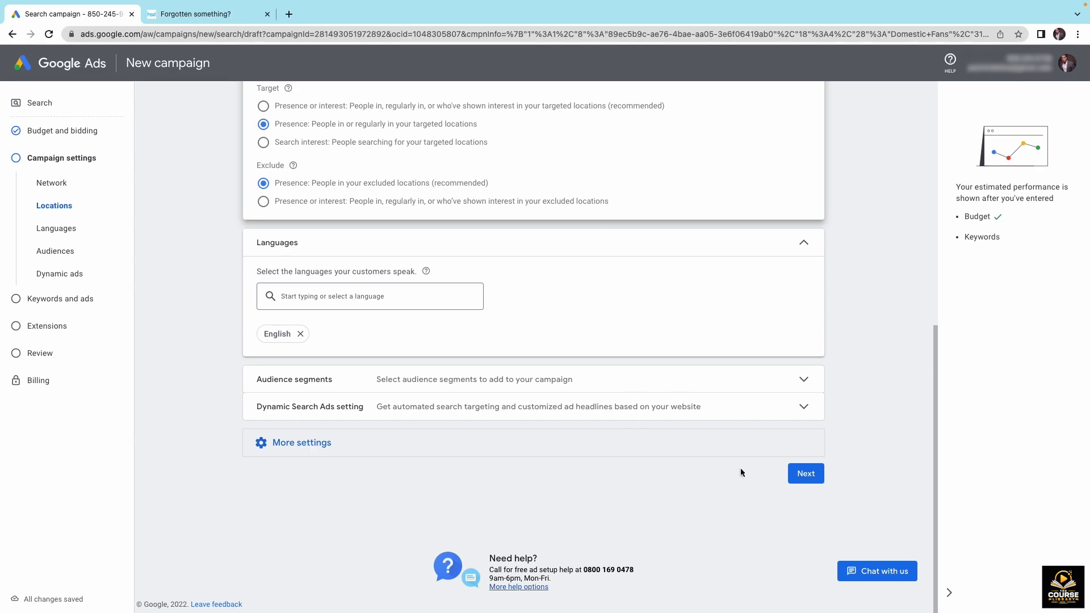
{"action": "left_click", "coordinate": [806, 474]}
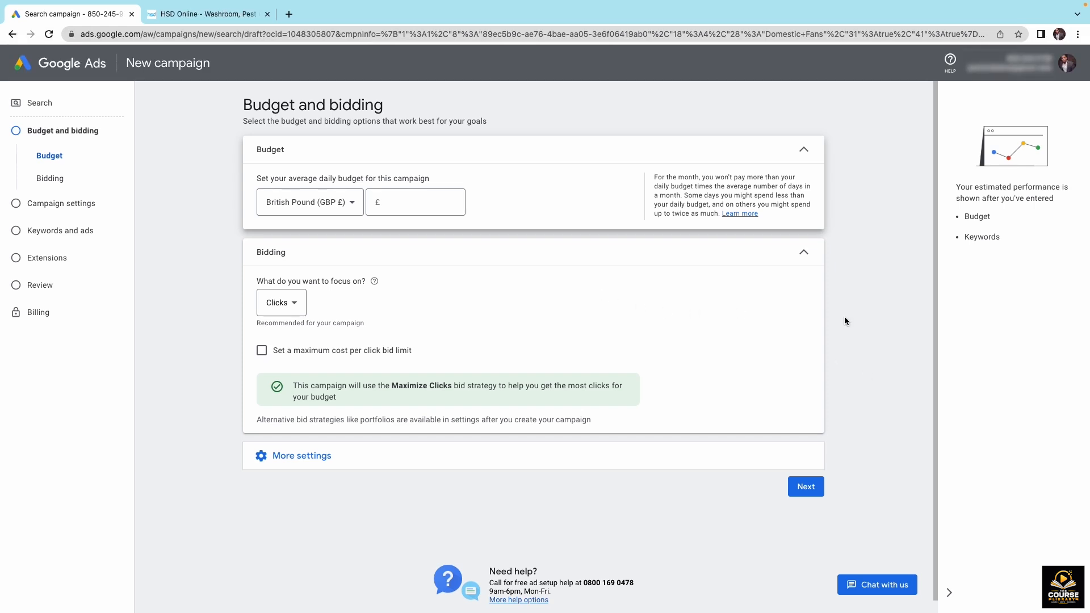
Set the campaign's average daily budget to £3.00.
{"action": "left_click", "coordinate": [395, 206]}
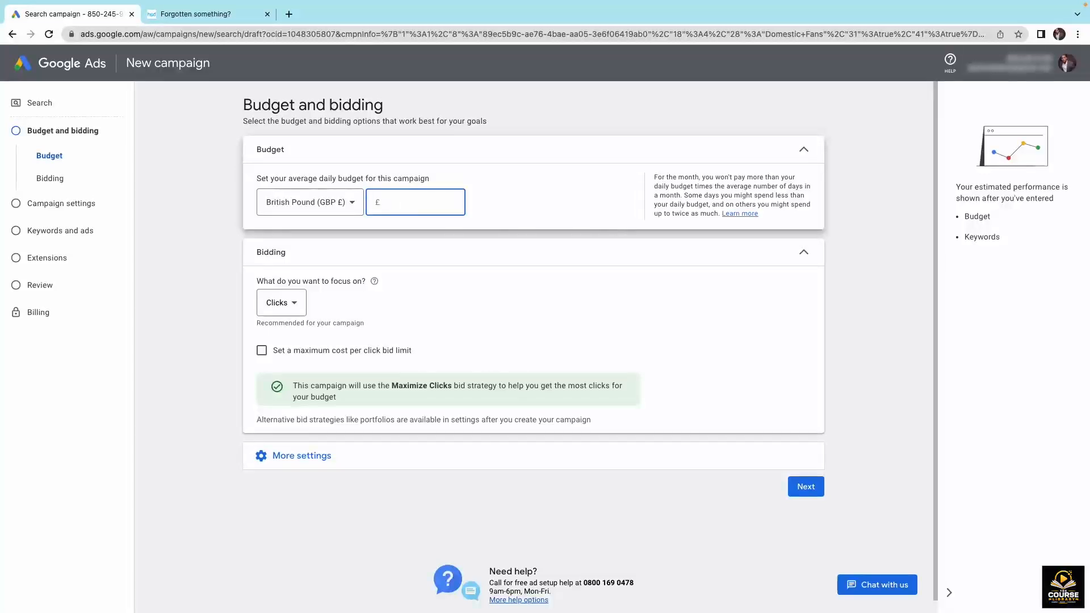
{"action": "type", "text": "3"}
{"action": "left_click", "coordinate": [851, 261]}
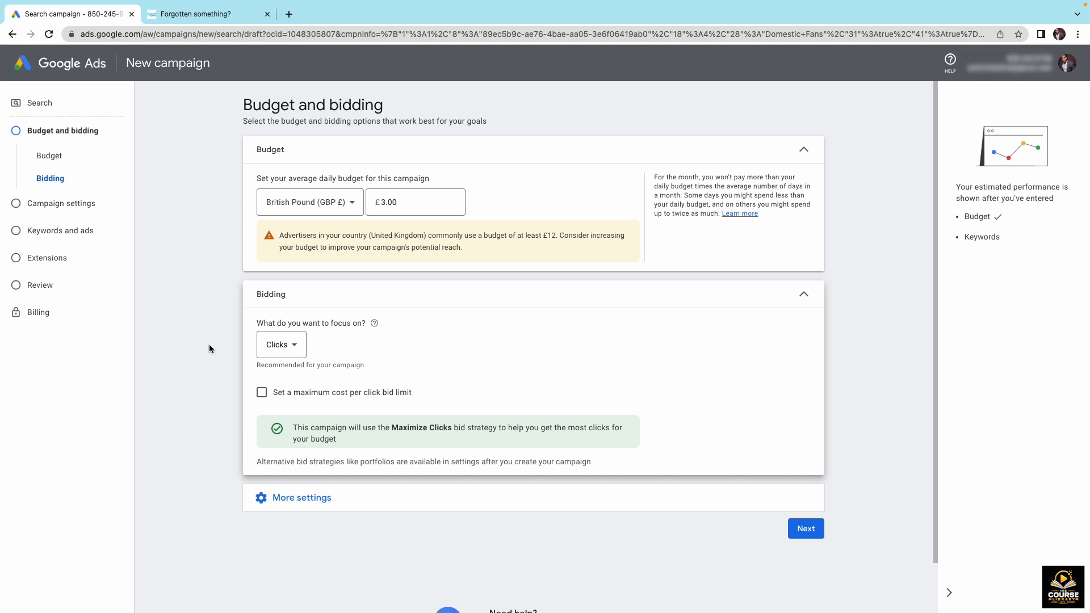
Review the available bidding focus options and choose Clicks.
{"action": "left_click", "coordinate": [270, 345]}
{"action": "left_click", "coordinate": [218, 335]}
{"action": "left_click", "coordinate": [287, 344]}
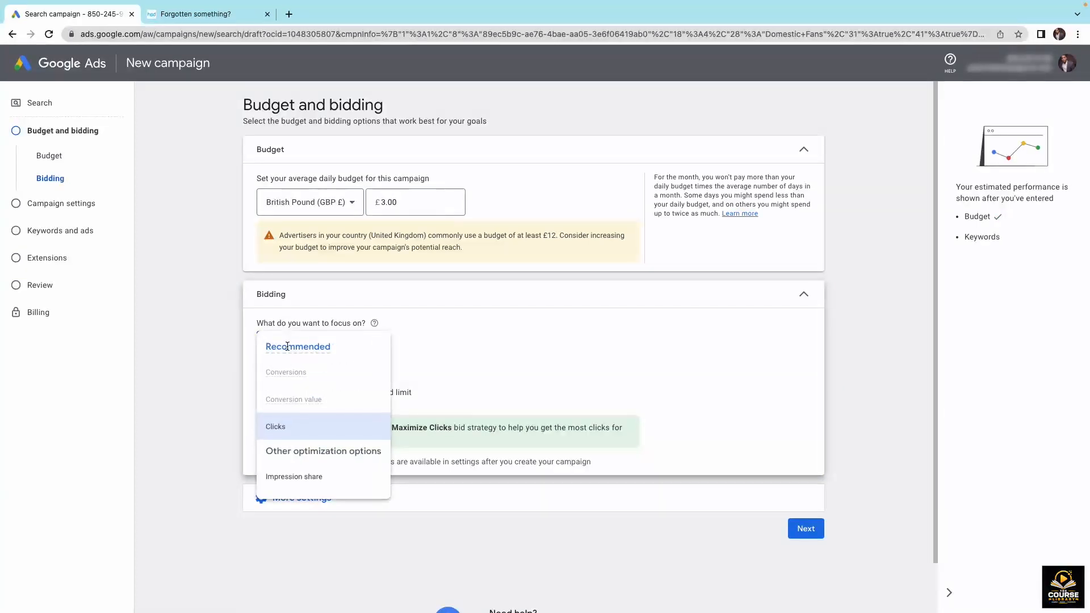
{"action": "mouse_move", "coordinate": [298, 375]}
{"action": "left_click", "coordinate": [293, 435]}
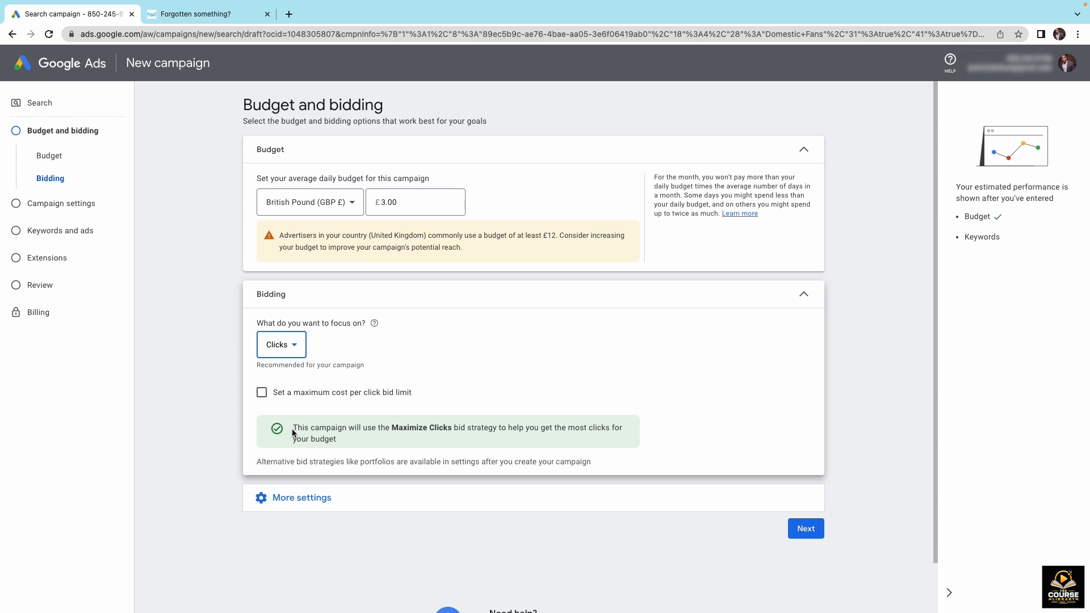
Enable a maximum cost per click bid limit and set it to £2.00.
{"action": "left_click", "coordinate": [261, 392]}
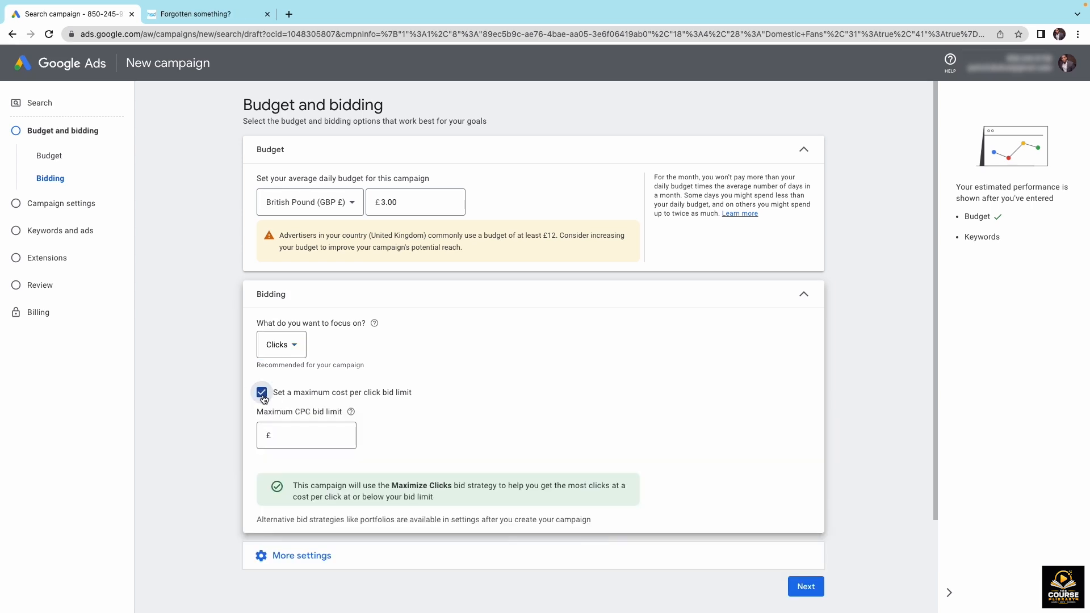
{"action": "left_click", "coordinate": [280, 429]}
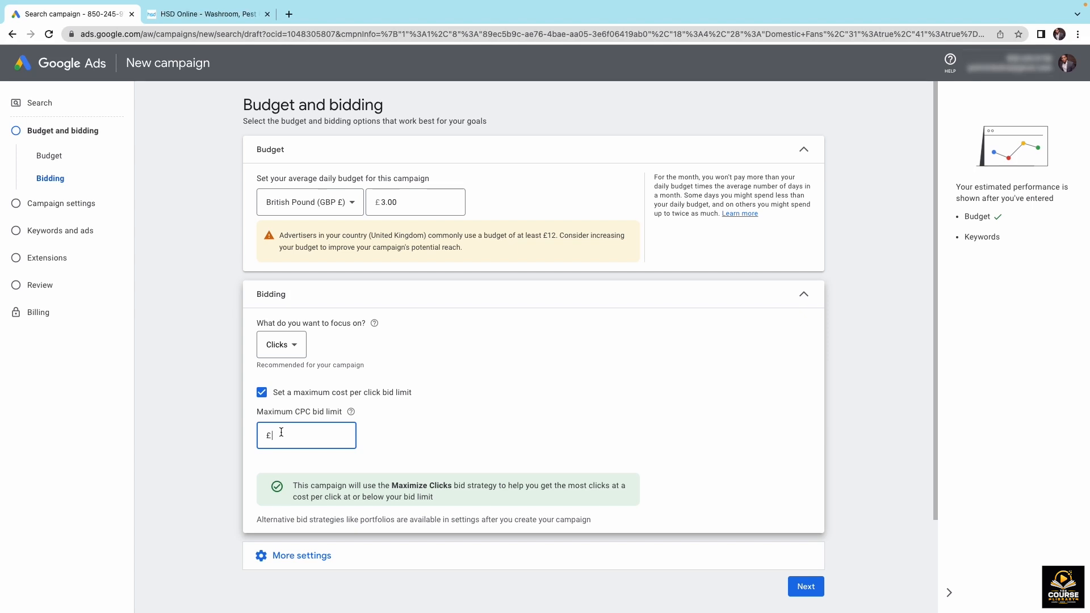
{"action": "type", "text": "2"}
{"action": "left_click", "coordinate": [856, 329]}
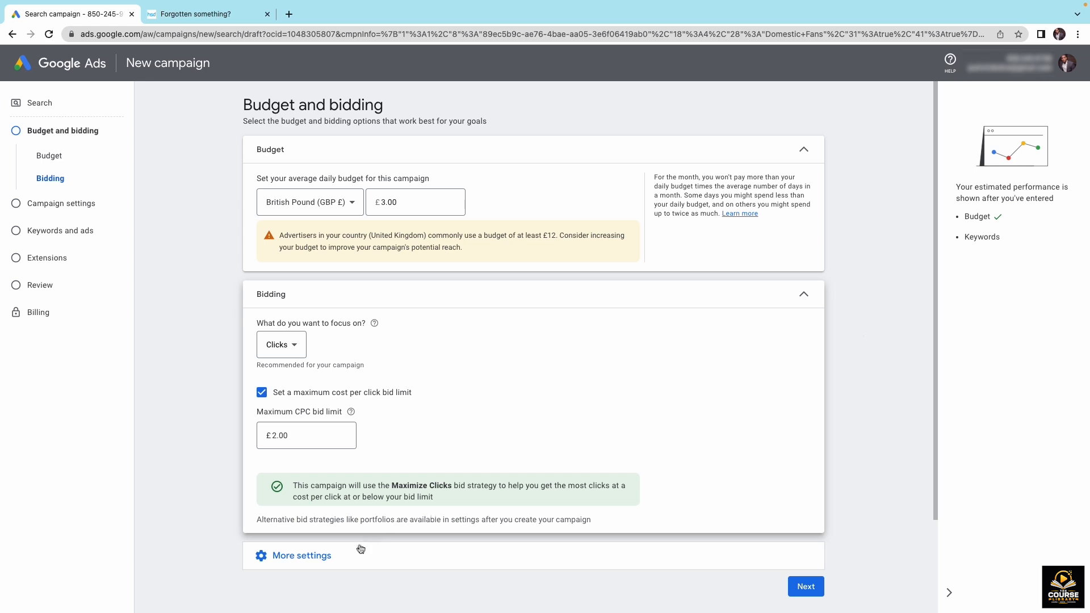
Expand the additional budget and bidding settings to examine the ad rotation option.
{"action": "left_click", "coordinate": [328, 556]}
{"action": "scroll", "coordinate": [335, 553], "scroll_direction": "down", "scroll_amount": 2}
{"action": "scroll", "coordinate": [335, 552], "scroll_direction": "down", "scroll_amount": 1}
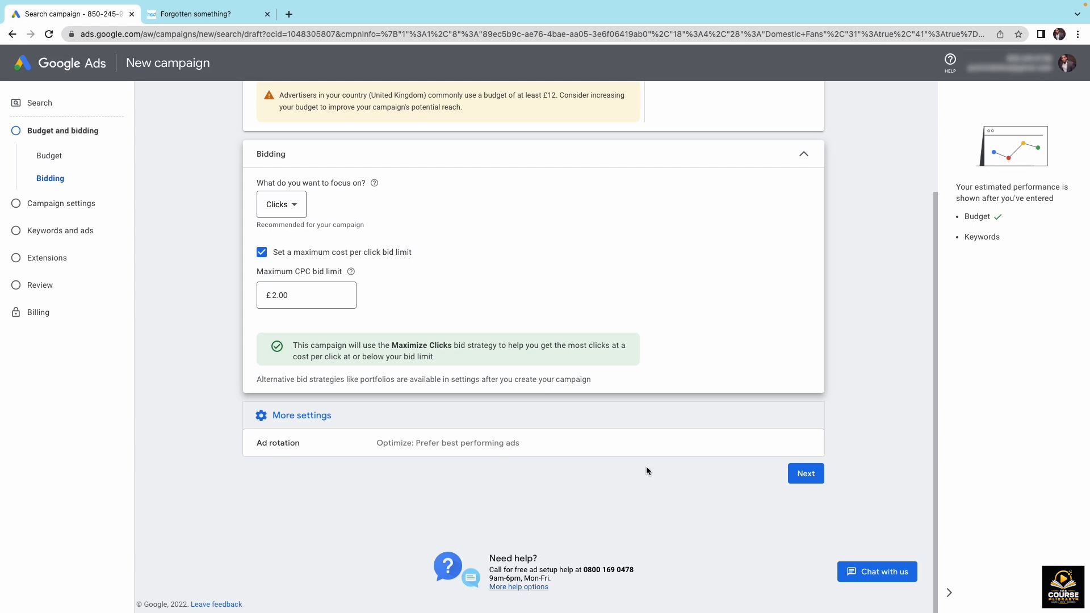
Continue to the keywords and ads stage and enter dog as the keyword for Ad group 1.
{"action": "left_click", "coordinate": [816, 473]}
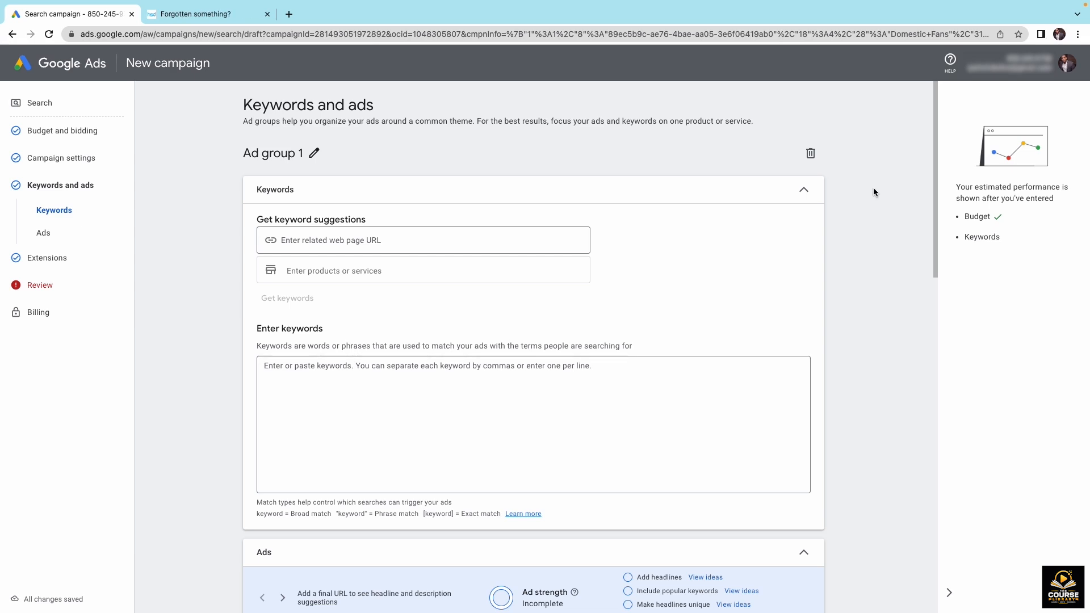
{"action": "double_click", "coordinate": [275, 107]}
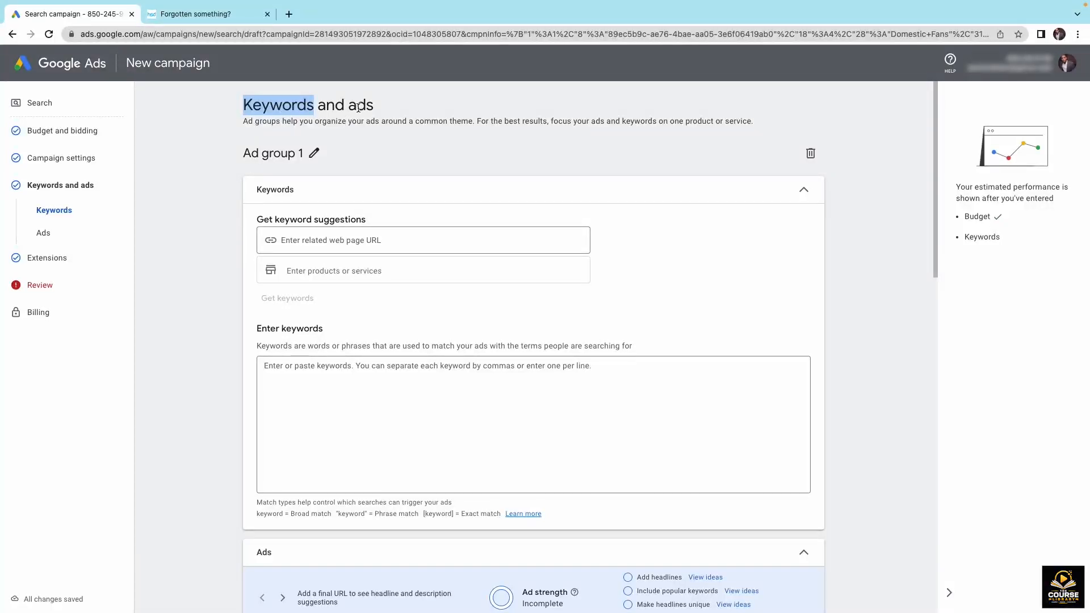
{"action": "left_click", "coordinate": [358, 107]}
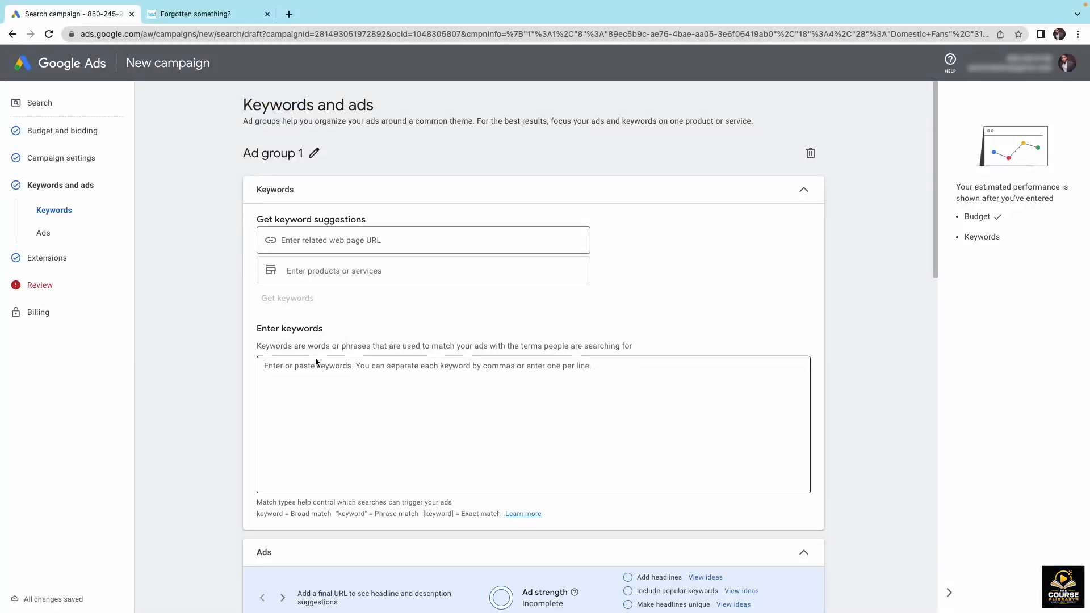
{"action": "scroll", "coordinate": [302, 332], "scroll_direction": "down", "scroll_amount": 1}
{"action": "scroll", "coordinate": [302, 335], "scroll_direction": "down", "scroll_amount": 1}
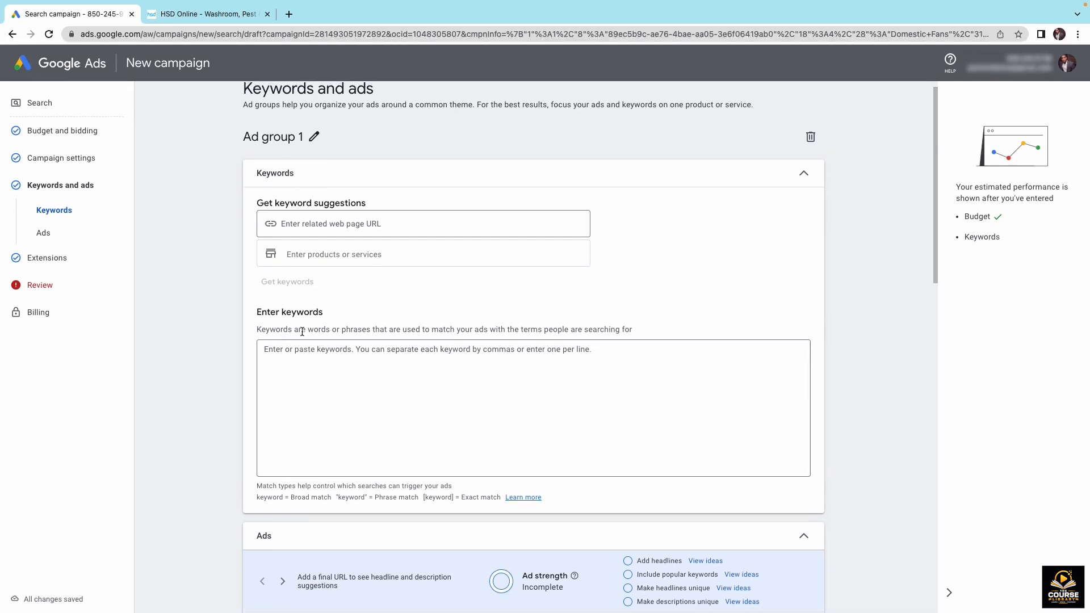
{"action": "scroll", "coordinate": [302, 332], "scroll_direction": "up", "scroll_amount": 1}
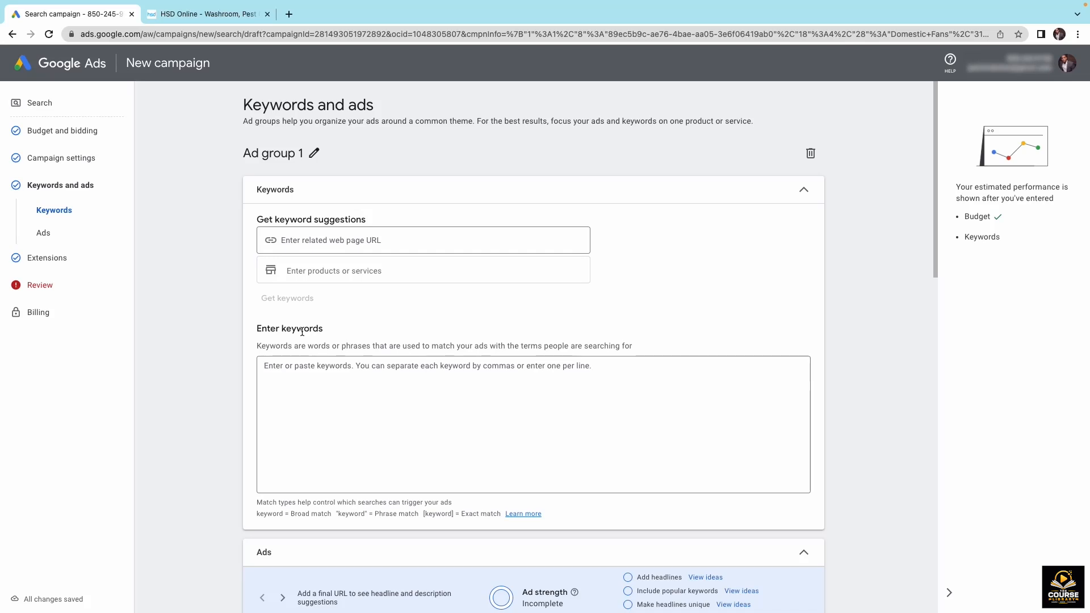
{"action": "left_click", "coordinate": [334, 392]}
{"action": "type", "text": "dog"}
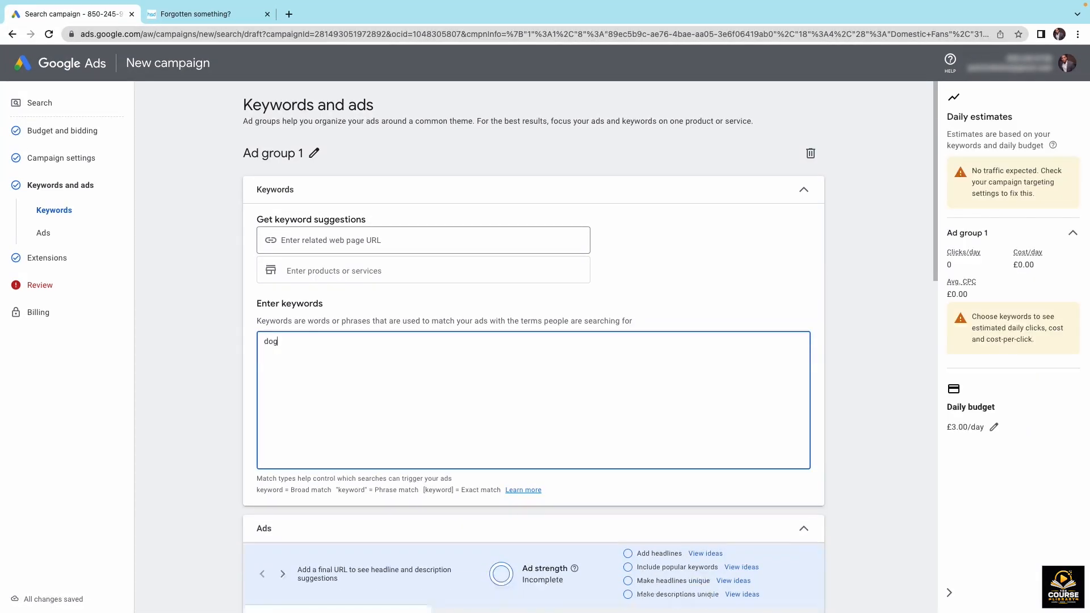
{"action": "left_click", "coordinate": [212, 340]}
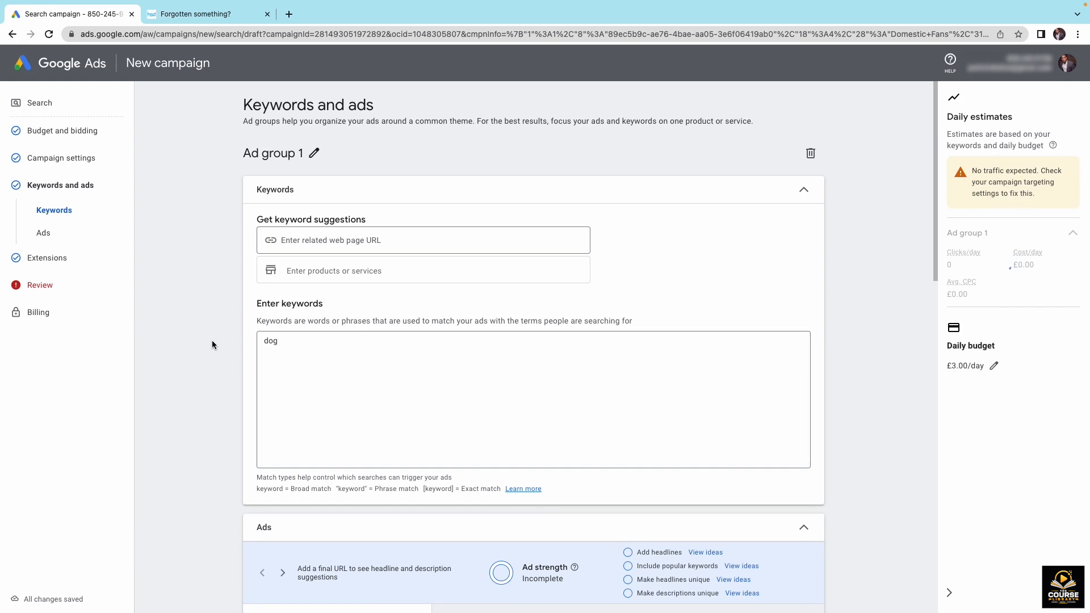
{"action": "scroll", "coordinate": [212, 341], "scroll_direction": "down", "scroll_amount": 6}
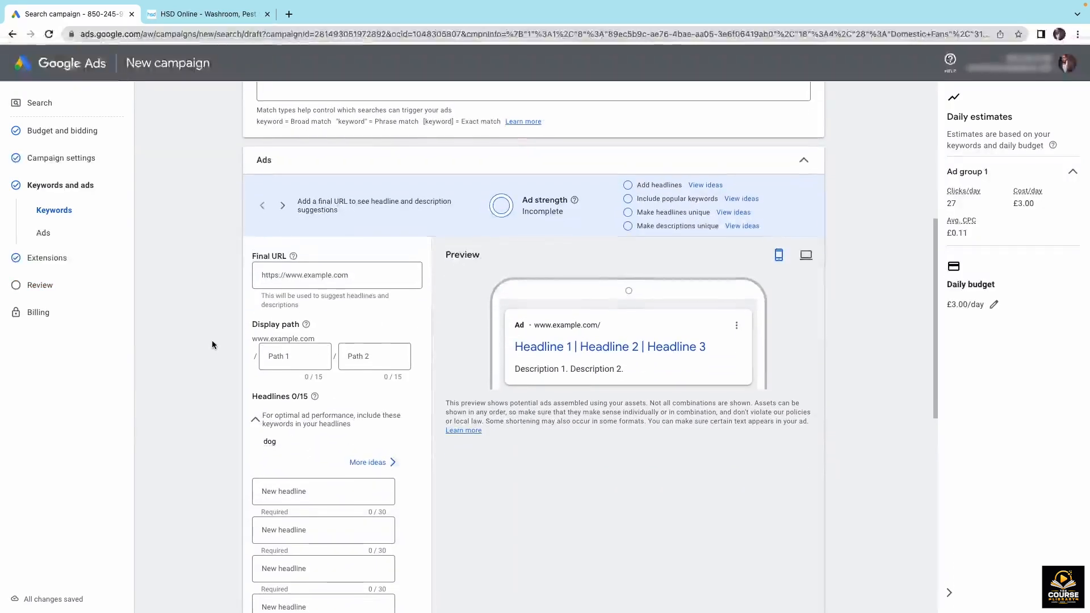
{"action": "left_click", "coordinate": [303, 273]}
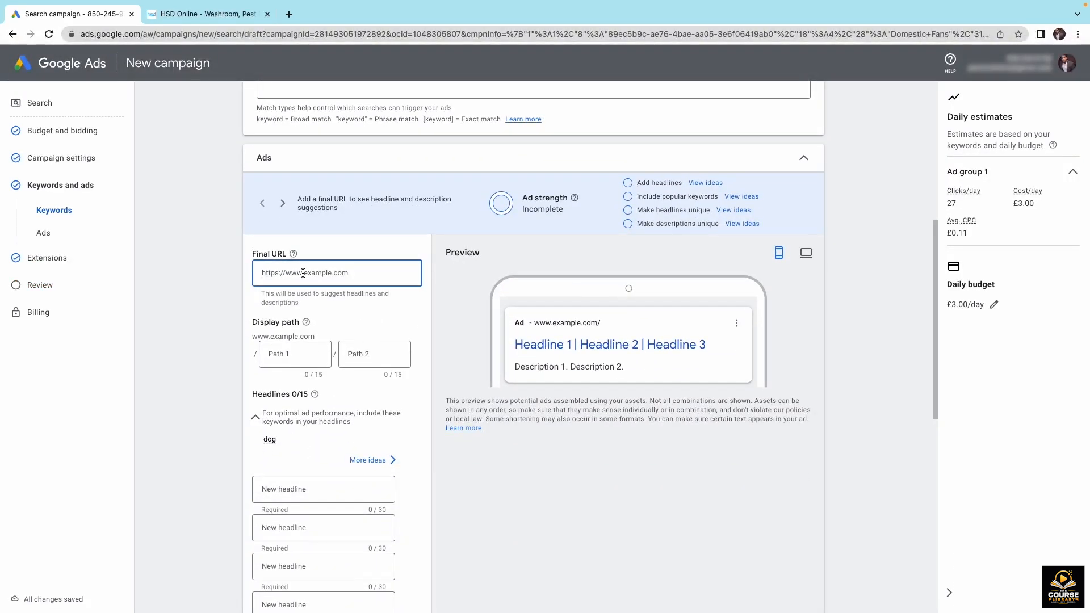
{"action": "type", "text": "https://www.clickslice.co.uk/"}
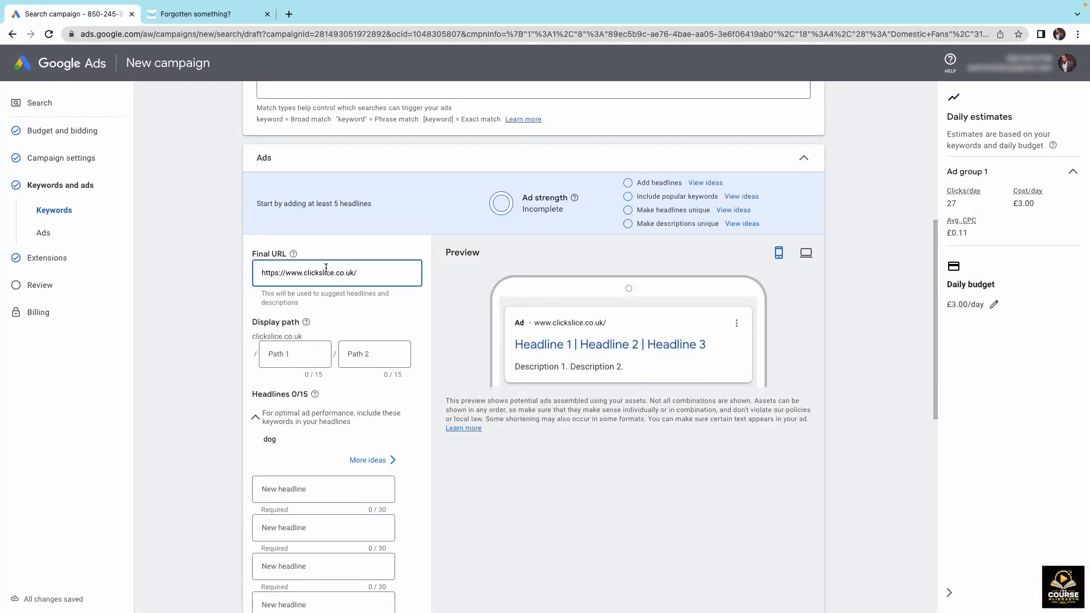
{"action": "scroll", "coordinate": [325, 267], "scroll_direction": "down", "scroll_amount": 2}
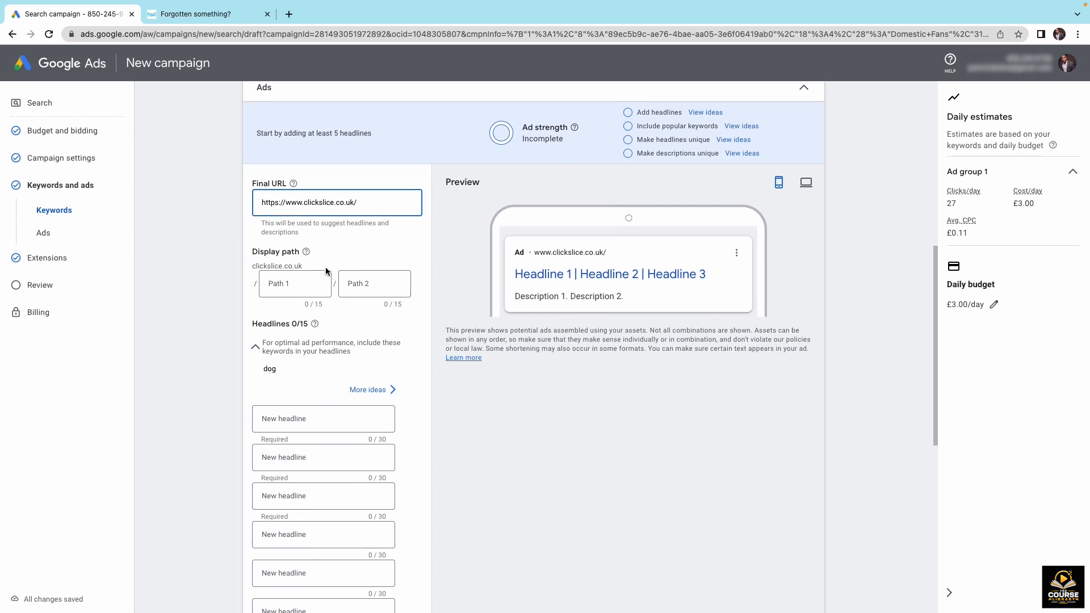
{"action": "scroll", "coordinate": [326, 271], "scroll_direction": "down", "scroll_amount": 1}
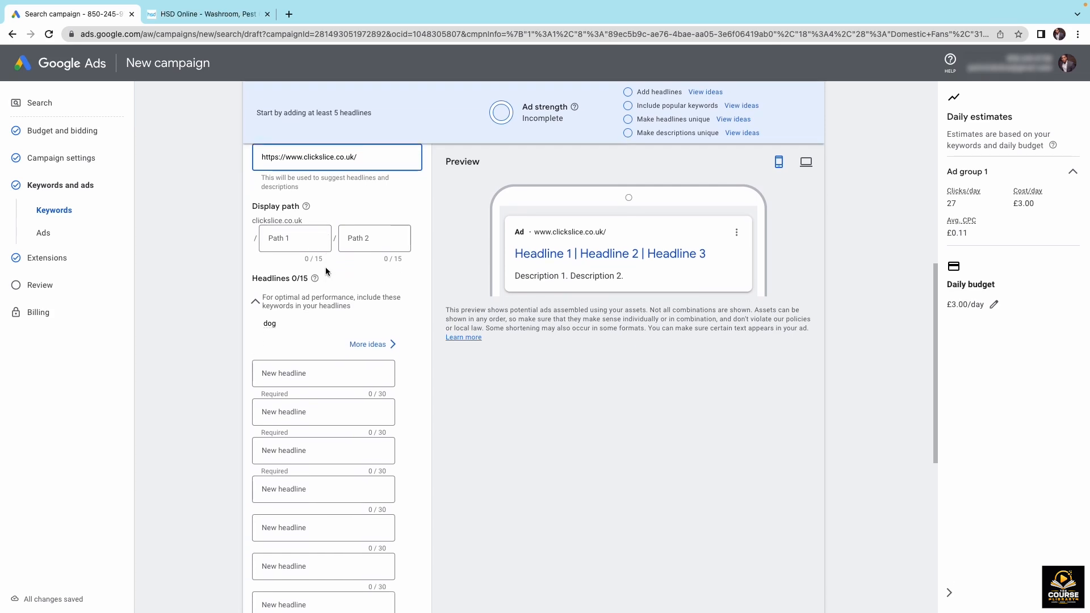
{"action": "left_click", "coordinate": [291, 251]}
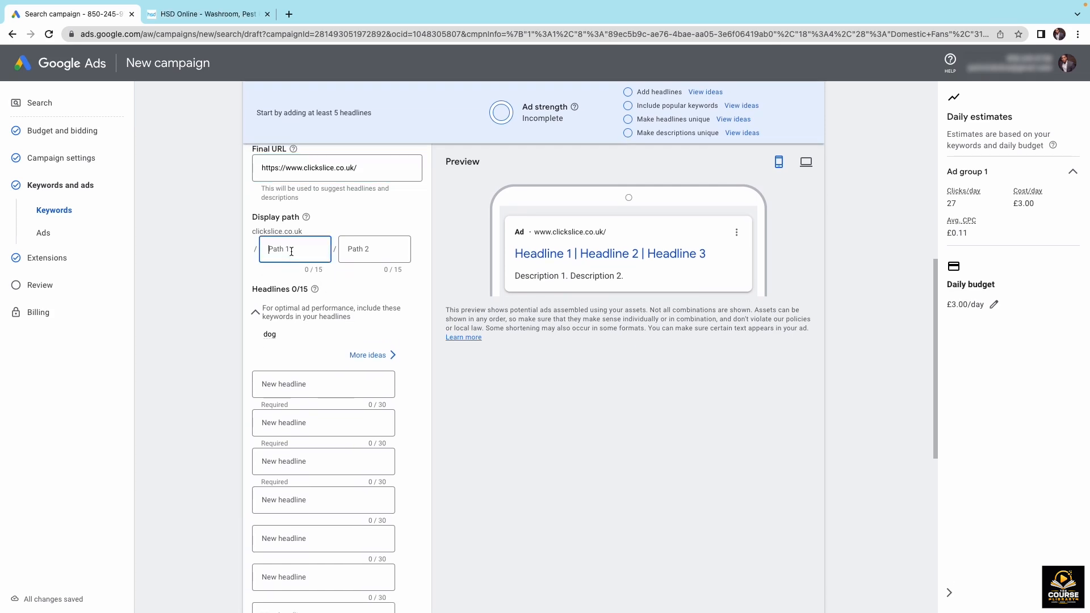
{"action": "type", "text": "dog"}
Fill in the ad's three required headlines as Dog 1, Dog 2 and Dog 3.
{"action": "left_click", "coordinate": [298, 382]}
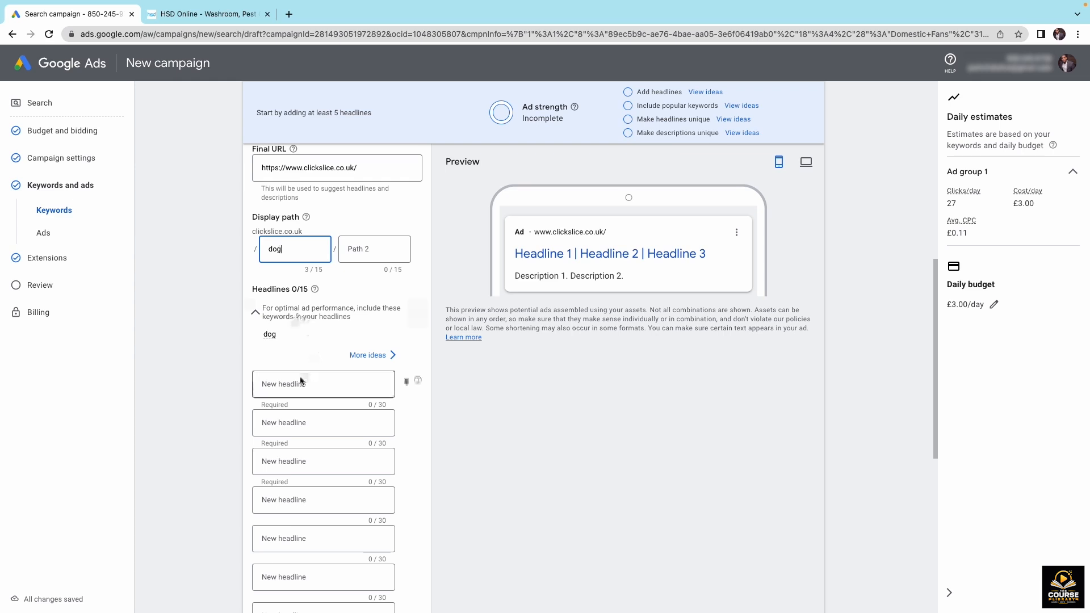
{"action": "type", "text": "Dog 1"}
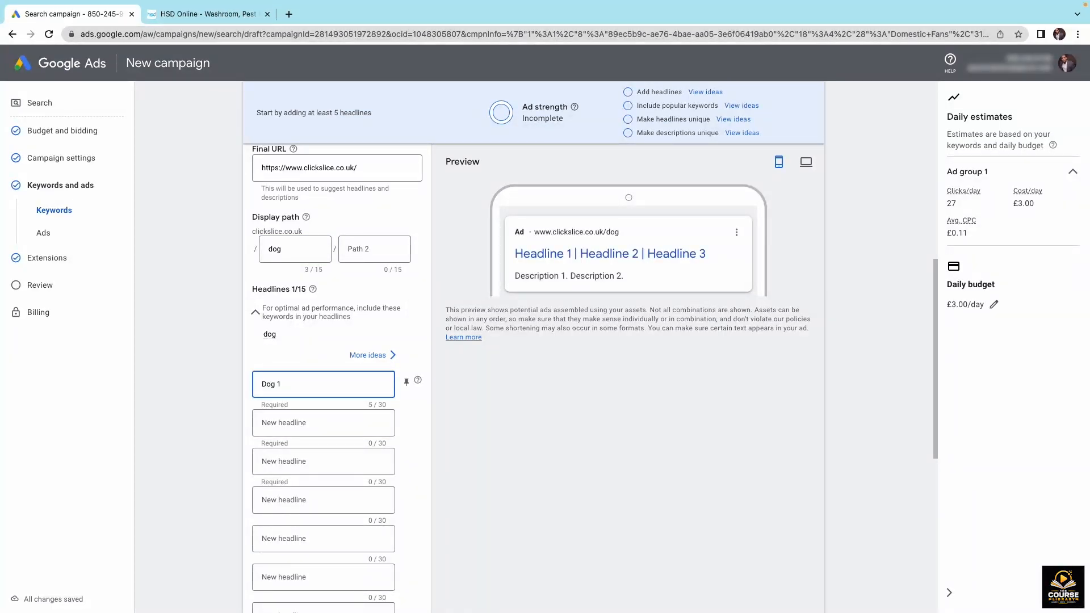
{"action": "key", "text": "ctrl+a"}
{"action": "key", "text": "ctrl+c"}
{"action": "left_click", "coordinate": [300, 418]}
{"action": "key", "text": "ctrl+v"}
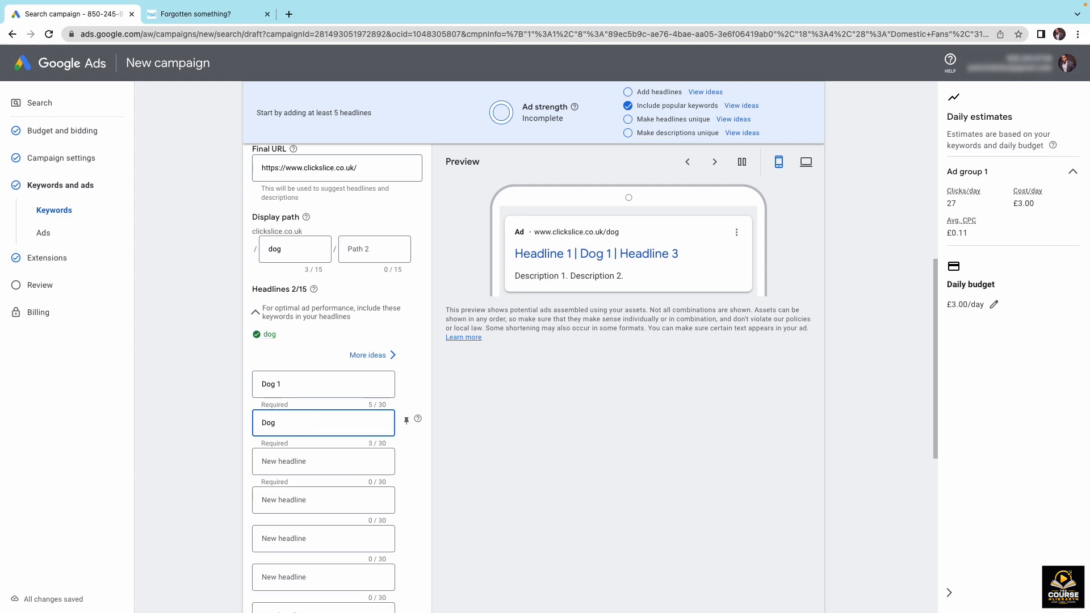
{"action": "type", "text": "2"}
{"action": "left_click", "coordinate": [283, 457]}
{"action": "key", "text": "ctrl+v"}
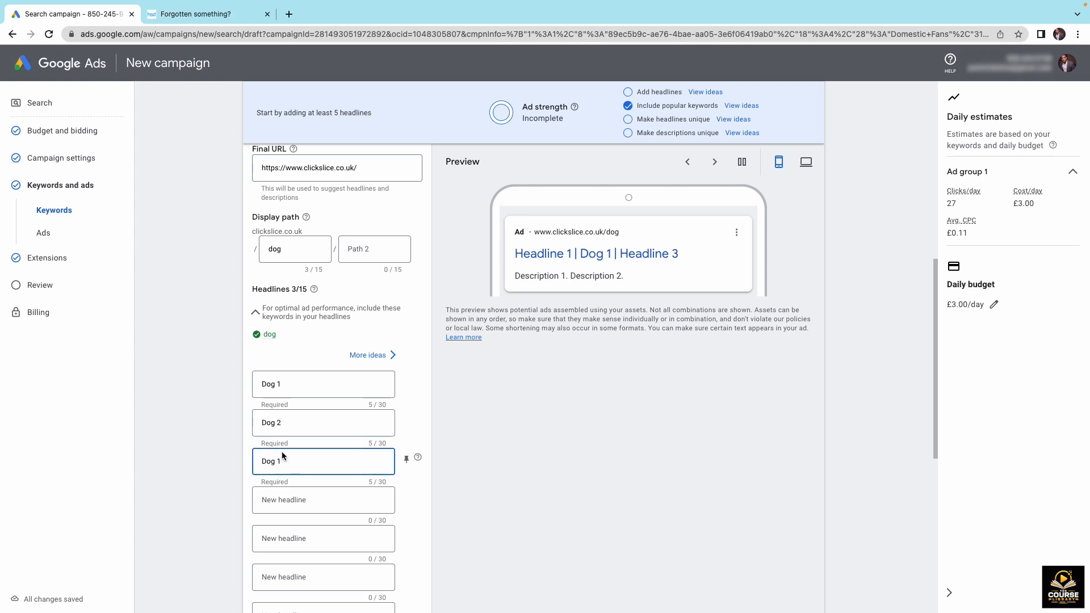
{"action": "key", "text": "BackSpace"}
{"action": "type", "text": "3"}
Fill in the ad's two required descriptions as Description dog 1 and Description dog 2.
{"action": "scroll", "coordinate": [207, 398], "scroll_direction": "down", "scroll_amount": 2}
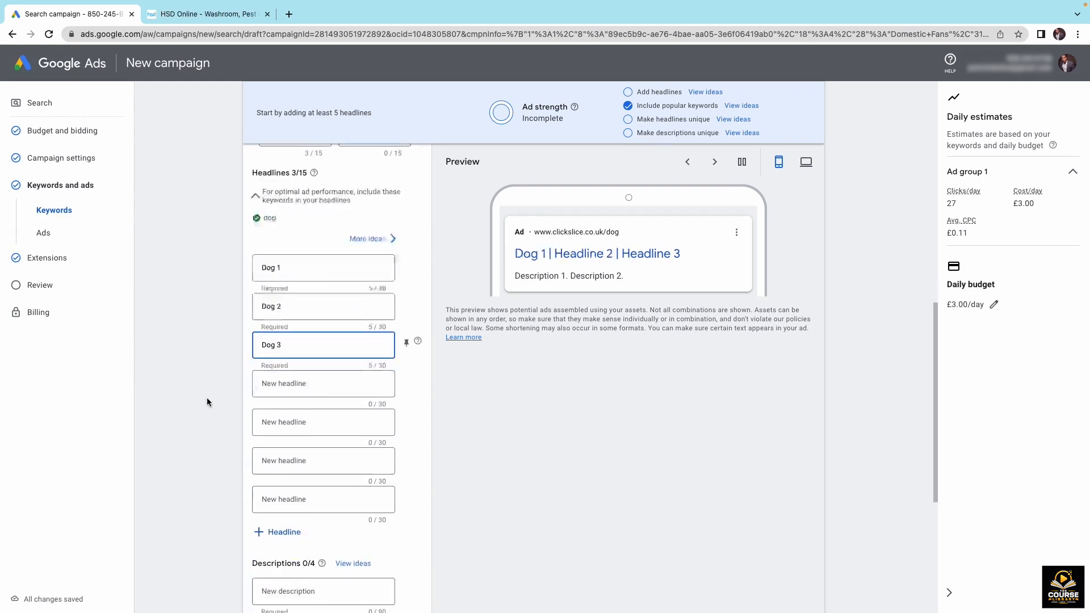
{"action": "scroll", "coordinate": [207, 402], "scroll_direction": "down", "scroll_amount": 4}
{"action": "left_click", "coordinate": [289, 353]}
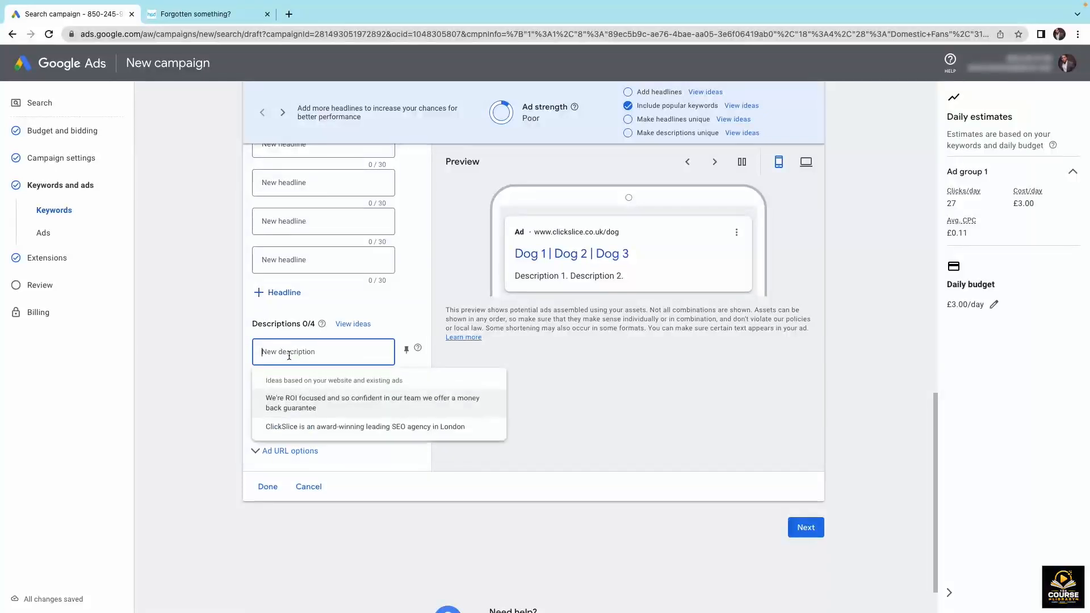
{"action": "type", "text": "Descript"}
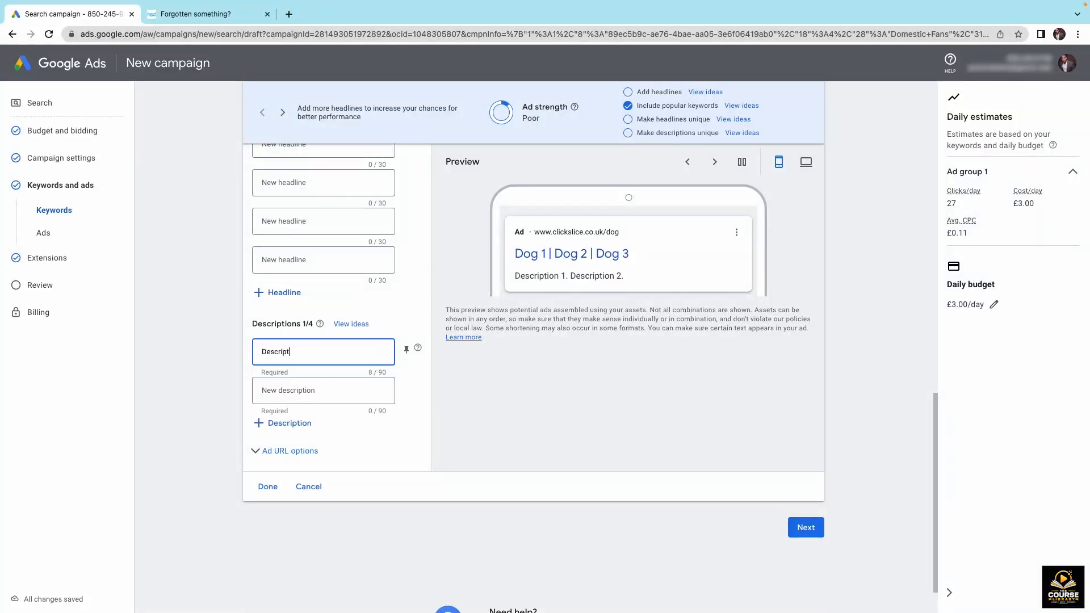
{"action": "type", "text": "ion dog 1"}
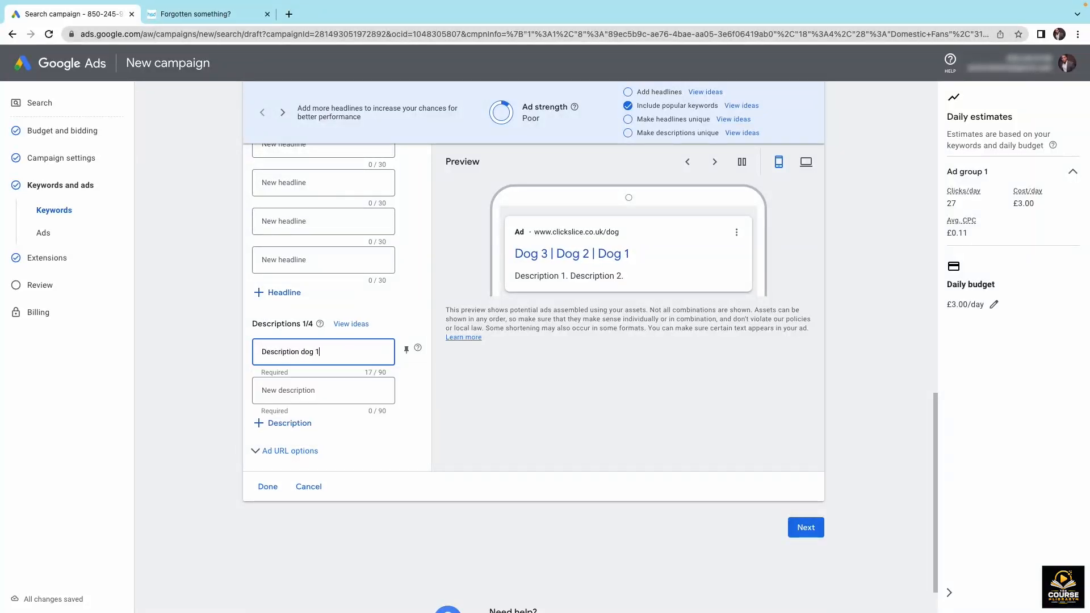
{"action": "key", "text": "ctrl+a"}
{"action": "key", "text": "ctrl+c"}
{"action": "left_click", "coordinate": [278, 397]}
{"action": "key", "text": "ctrl+v"}
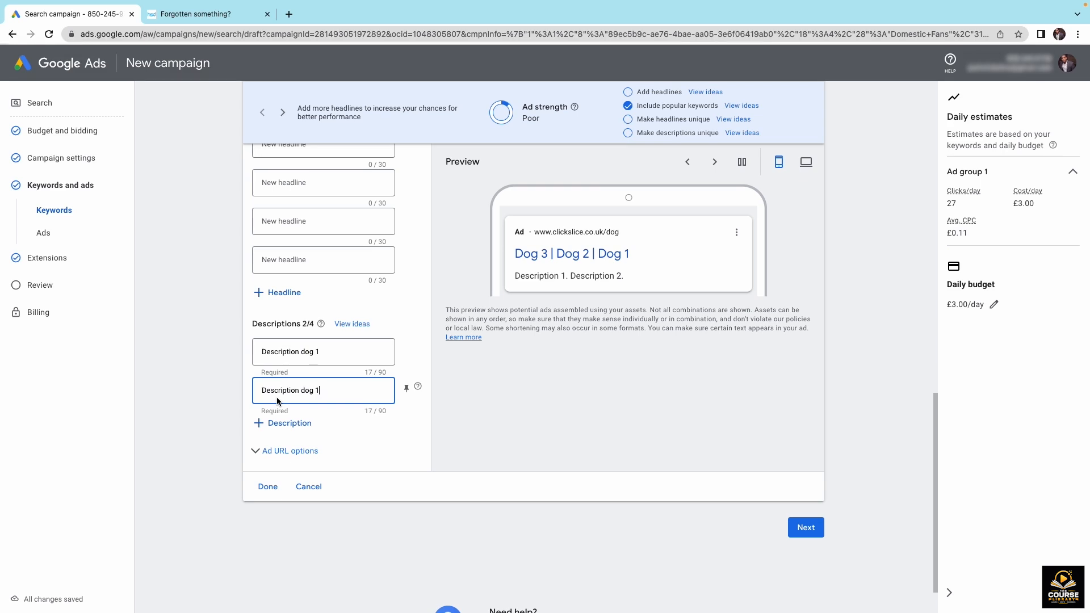
{"action": "key", "text": "BackSpace"}
{"action": "type", "text": "2"}
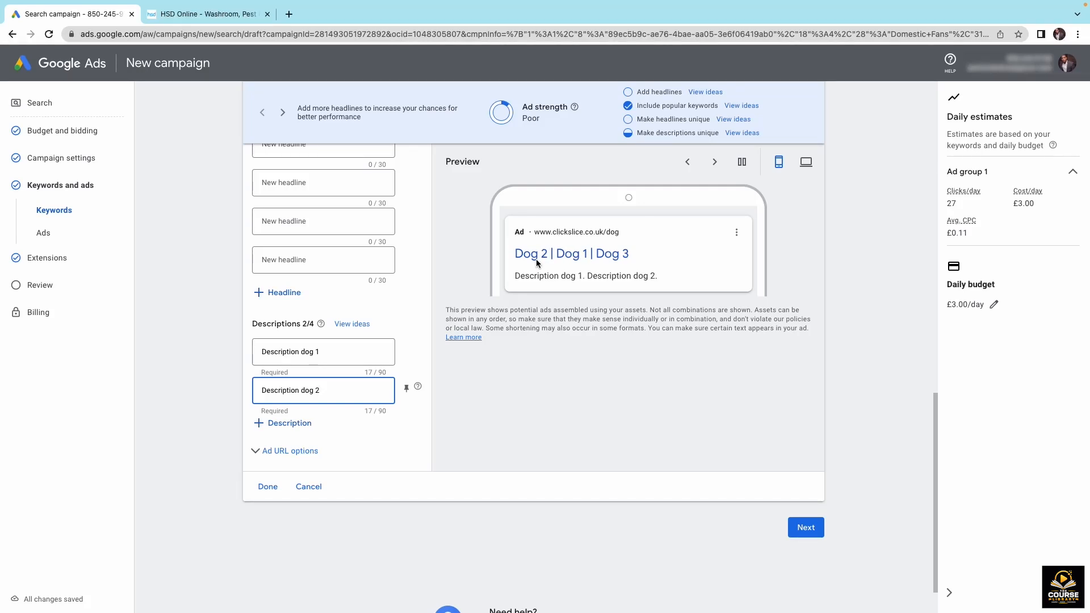
Finish the keywords and ads stage and skip the extensions without adding any, continuing to the campaign review.
{"action": "left_click", "coordinate": [795, 529]}
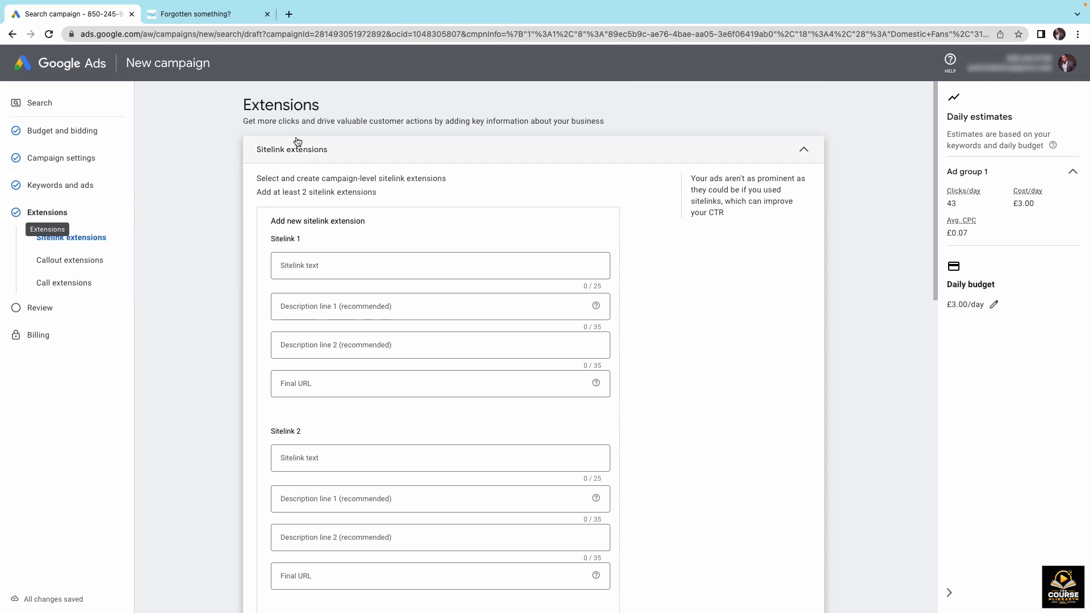
{"action": "scroll", "coordinate": [767, 321], "scroll_direction": "down", "scroll_amount": 12}
{"action": "scroll", "coordinate": [767, 322], "scroll_direction": "down", "scroll_amount": 1}
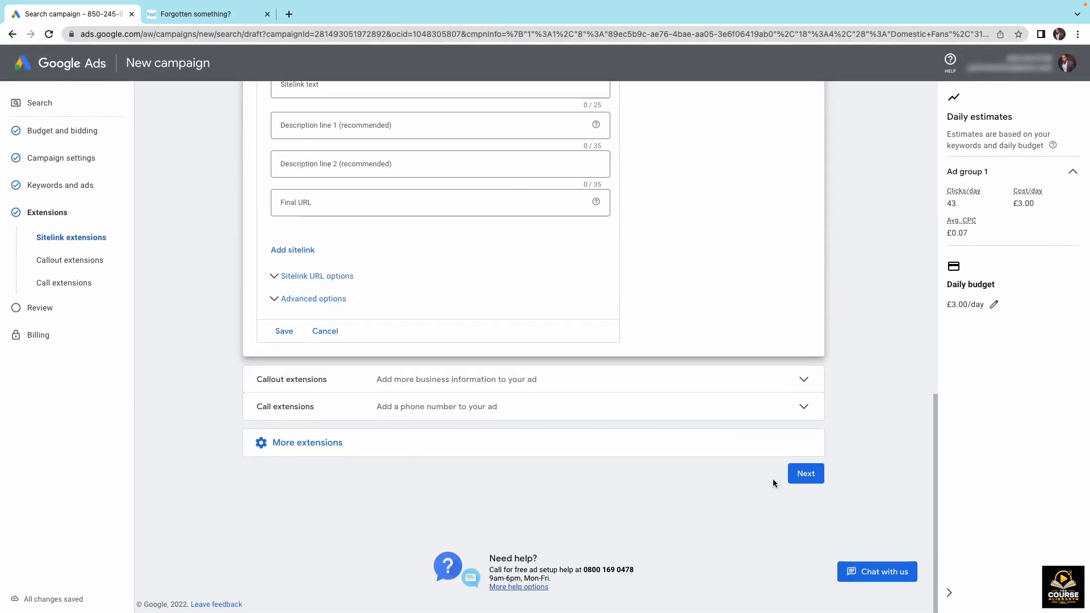
{"action": "left_click", "coordinate": [806, 475]}
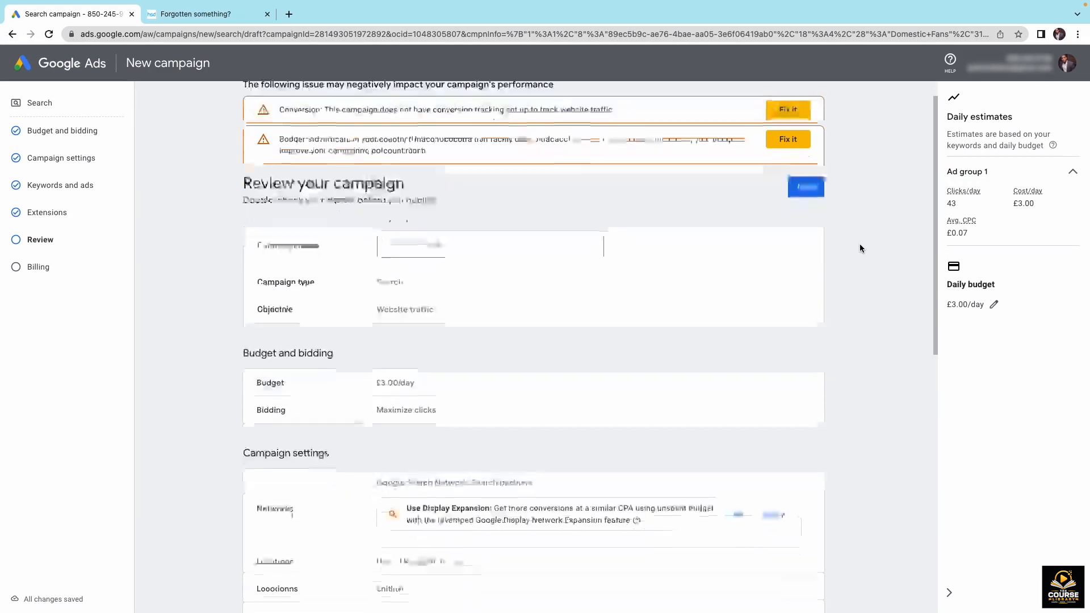
Review the campaign summary from its name through to the extensions, including the conversion tracking and budget issues.
{"action": "scroll", "coordinate": [624, 238], "scroll_direction": "down", "scroll_amount": 1}
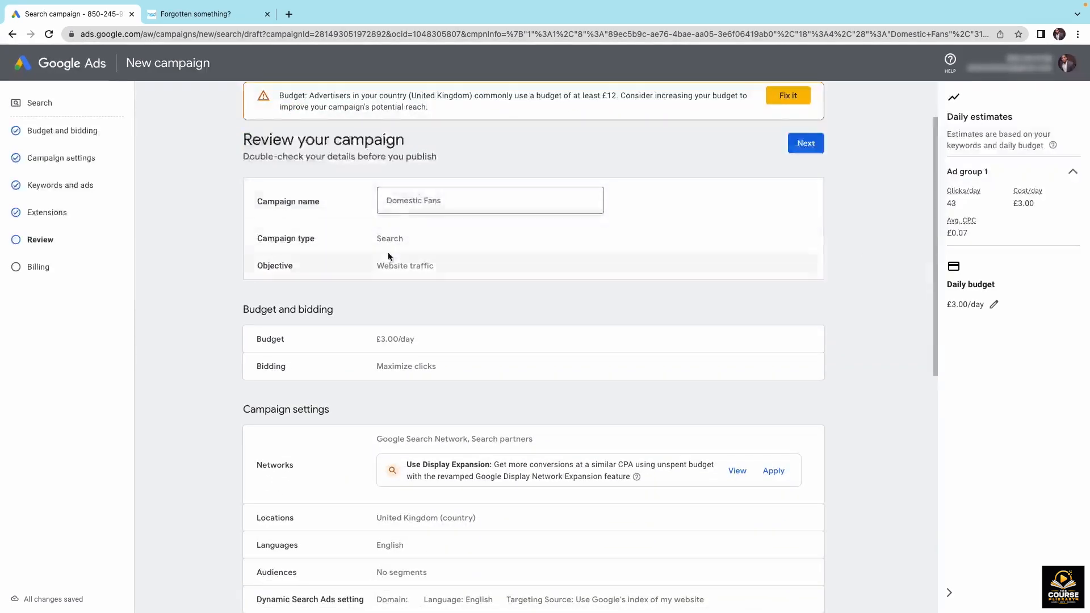
{"action": "scroll", "coordinate": [391, 261], "scroll_direction": "down", "scroll_amount": 2}
{"action": "scroll", "coordinate": [341, 335], "scroll_direction": "down", "scroll_amount": 5}
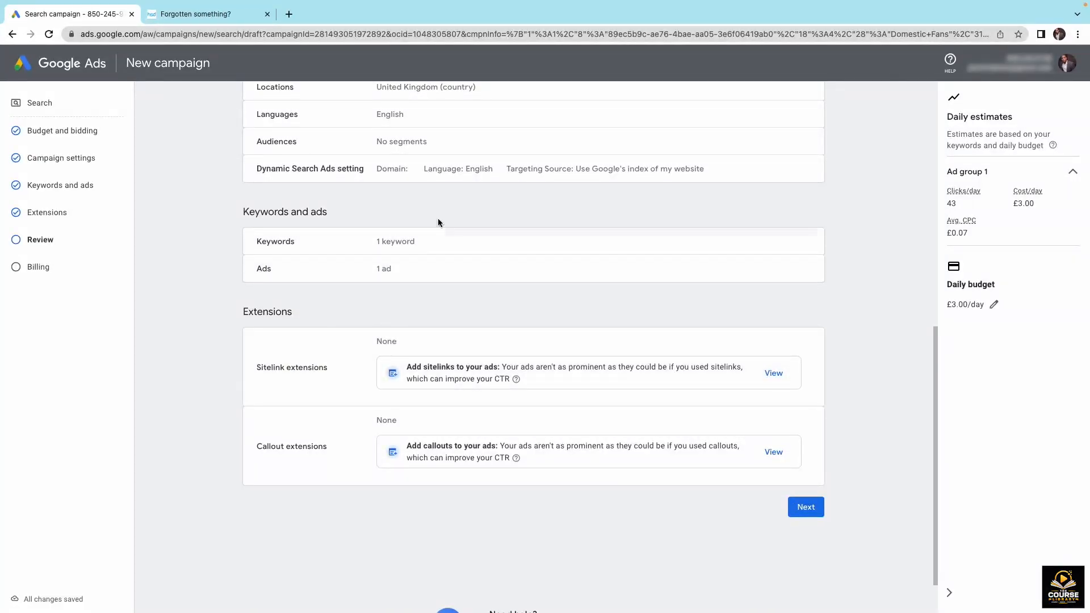
{"action": "scroll", "coordinate": [438, 218], "scroll_direction": "up", "scroll_amount": 1}
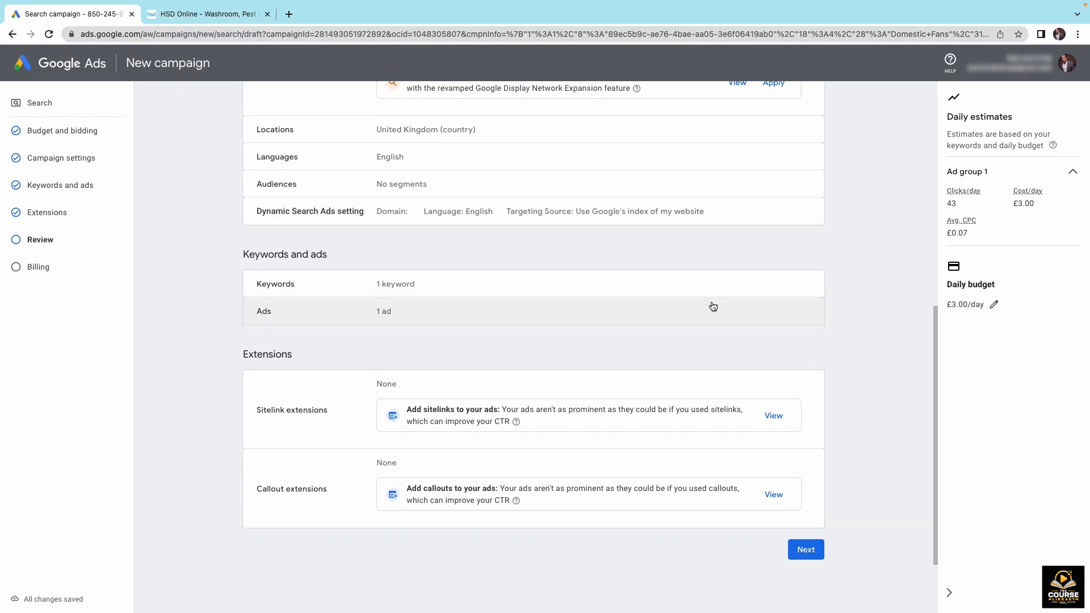
{"action": "scroll", "coordinate": [713, 306], "scroll_direction": "up", "scroll_amount": 8}
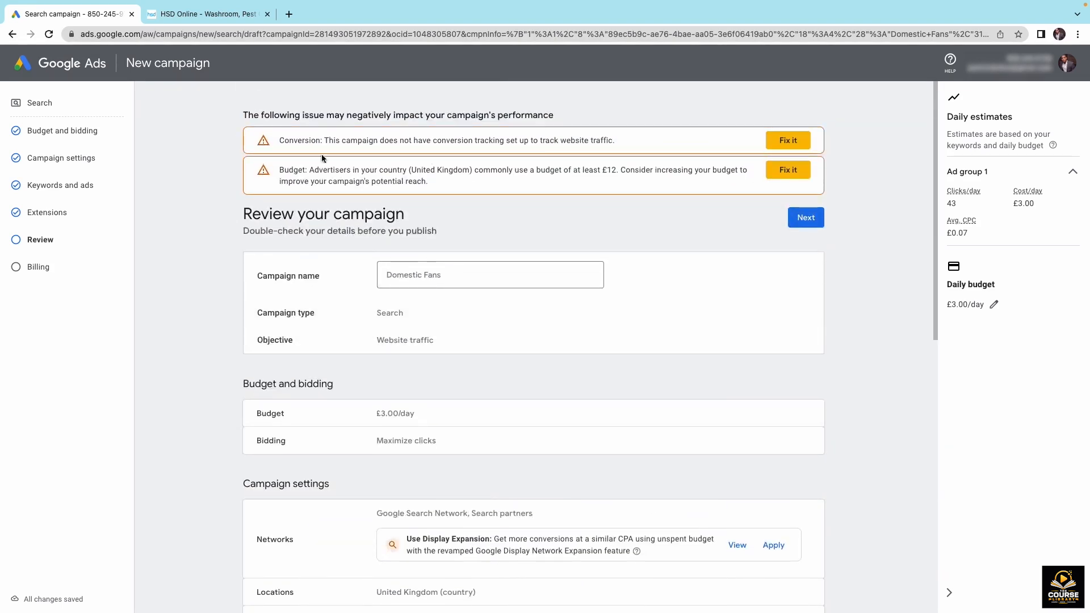
{"action": "left_click_drag", "start_coordinate": [293, 140], "coordinate": [583, 137]}
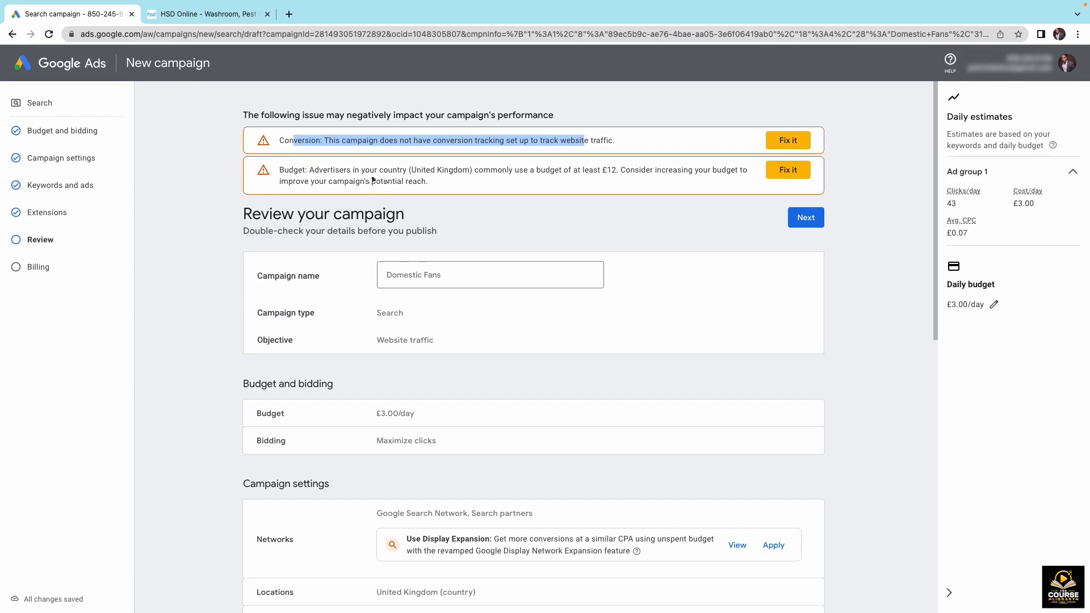
{"action": "left_click_drag", "start_coordinate": [319, 170], "coordinate": [631, 174]}
{"action": "left_click", "coordinate": [584, 175]}
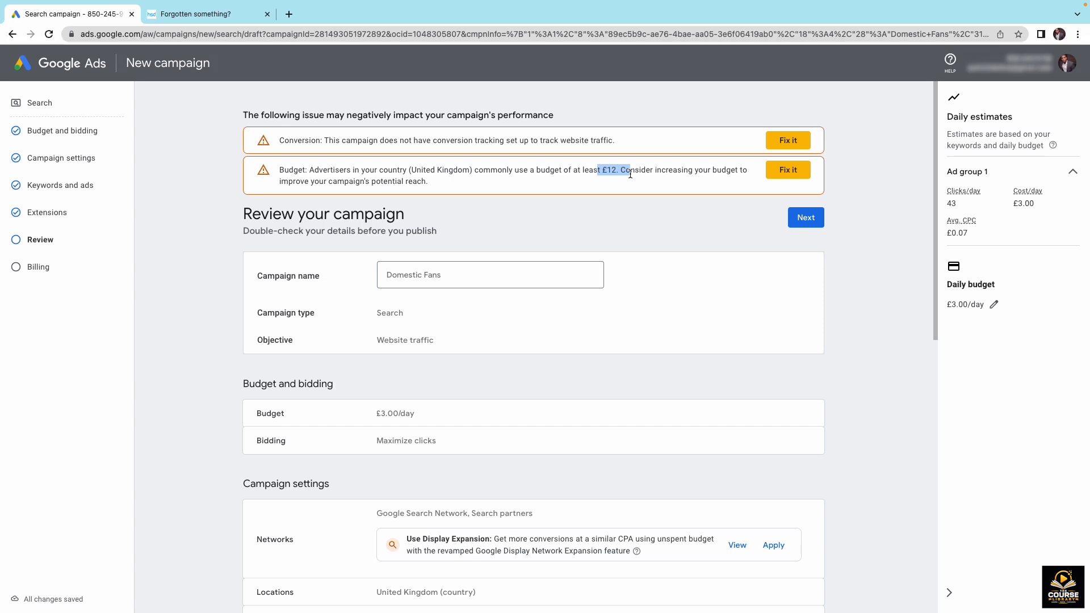
{"action": "left_click_drag", "start_coordinate": [572, 170], "coordinate": [664, 172]}
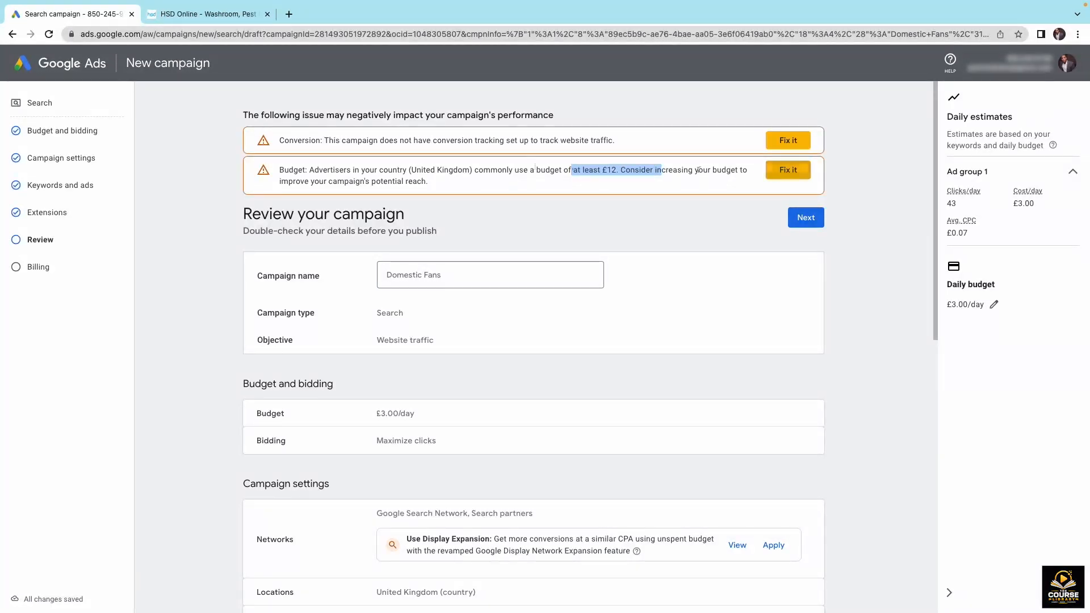
{"action": "double_click", "coordinate": [482, 141]}
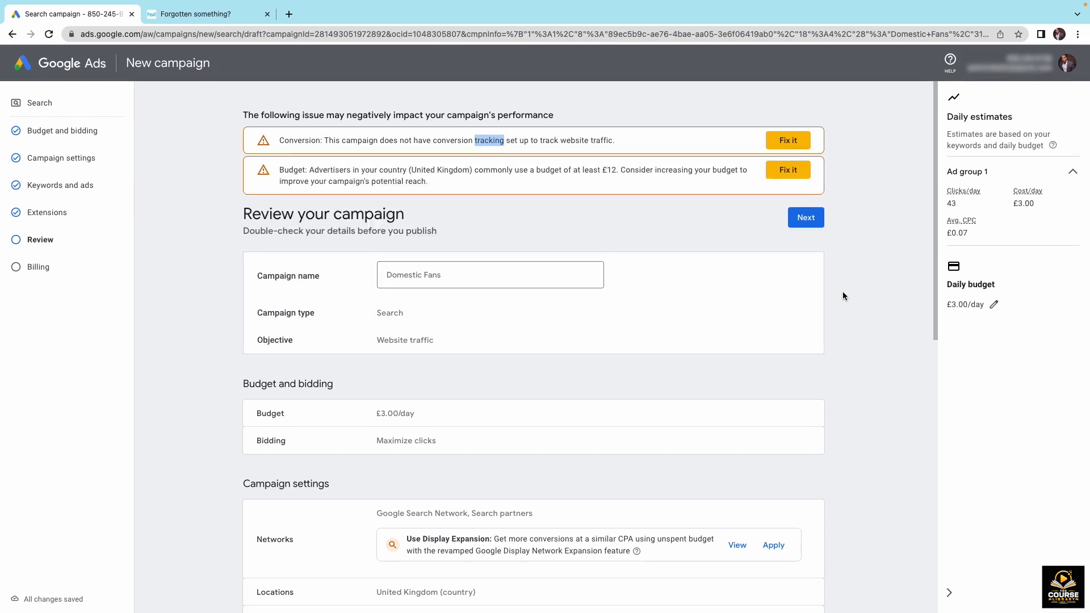
{"action": "scroll", "coordinate": [843, 295], "scroll_direction": "down", "scroll_amount": 10}
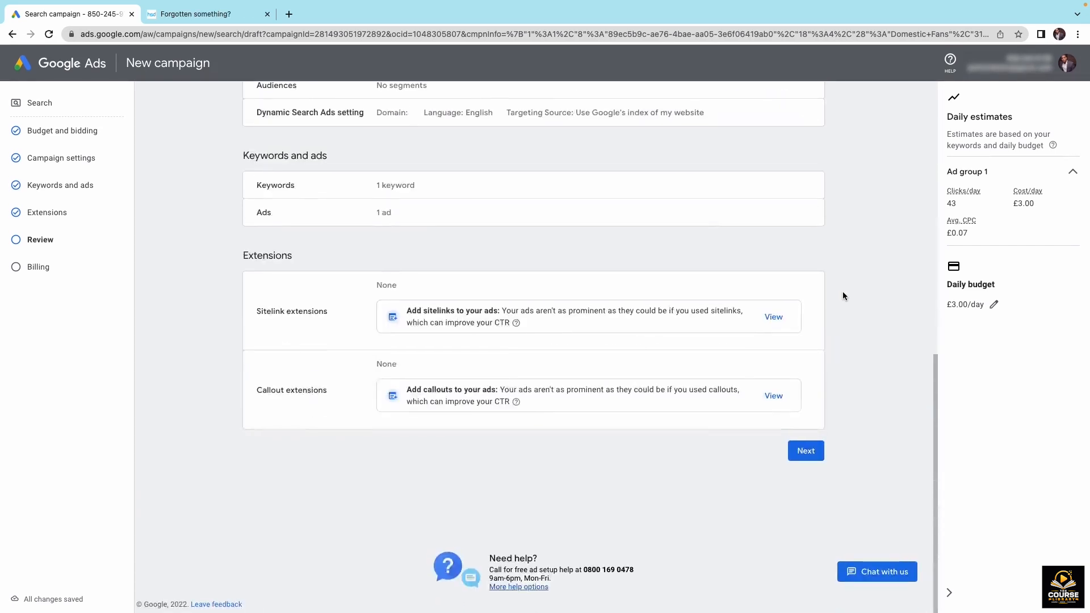
Continue from the campaign review to the billing stage and read the terms of the introductory offer.
{"action": "left_click", "coordinate": [802, 451]}
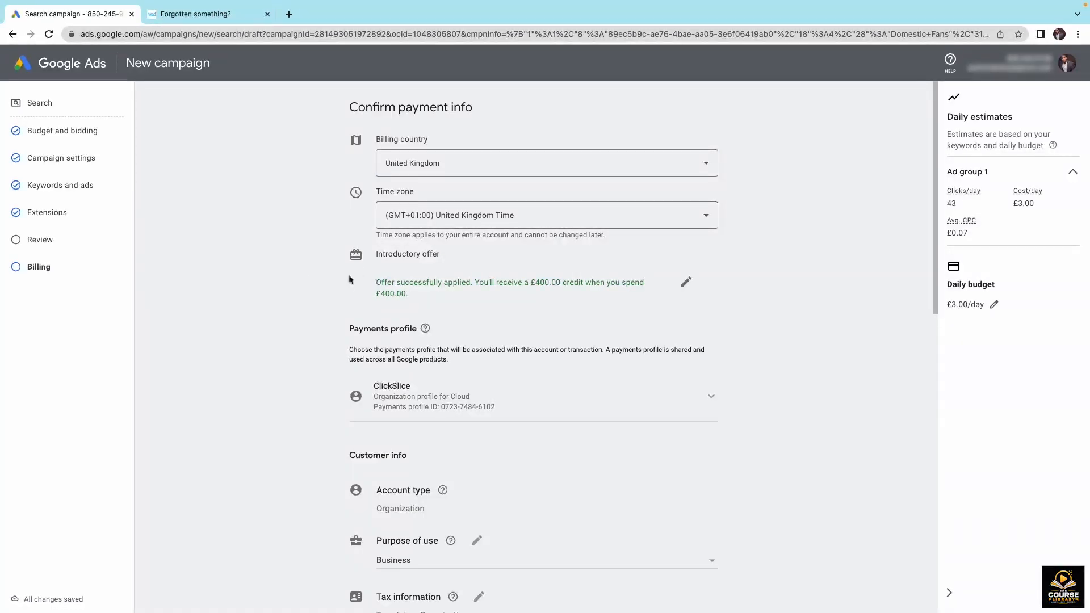
{"action": "left_click_drag", "start_coordinate": [374, 253], "coordinate": [455, 257]}
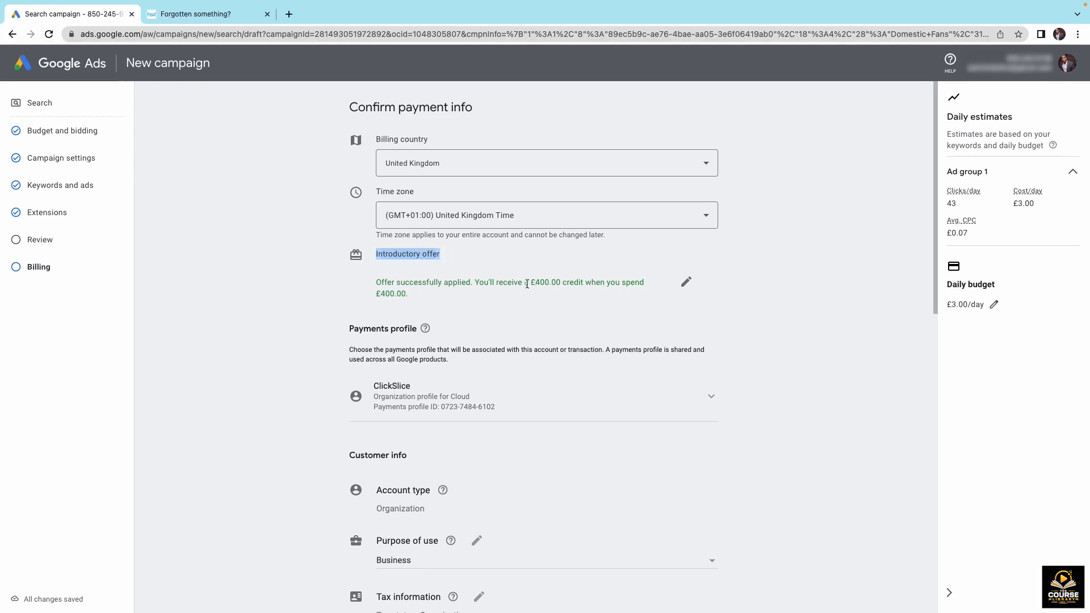
{"action": "left_click_drag", "start_coordinate": [530, 283], "coordinate": [599, 285]}
{"action": "left_click_drag", "start_coordinate": [427, 282], "coordinate": [365, 291]}
{"action": "triple_click", "coordinate": [384, 293]}
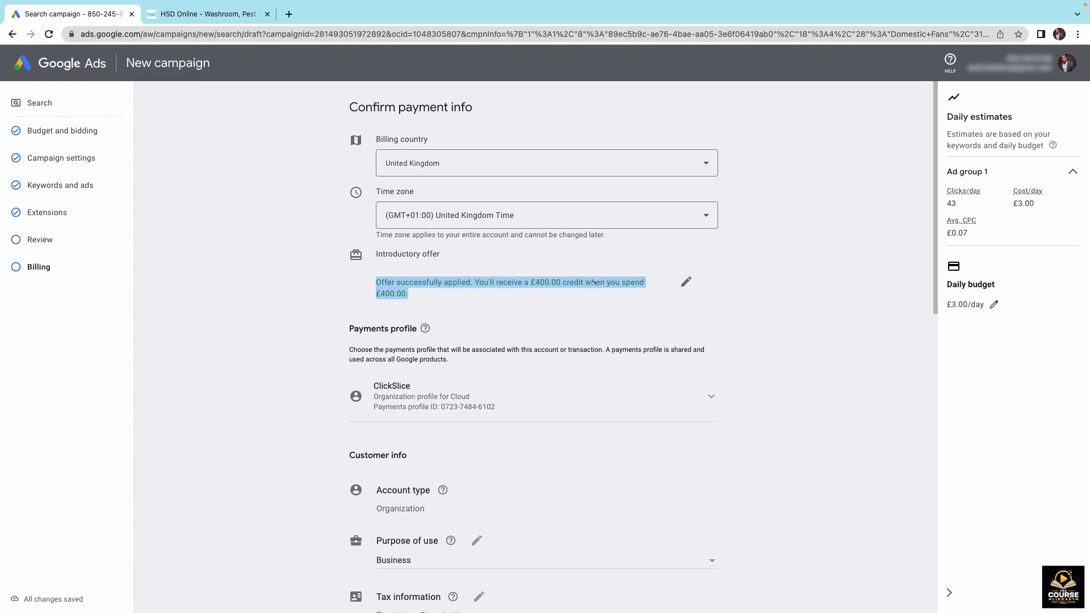
{"action": "left_click", "coordinate": [721, 259]}
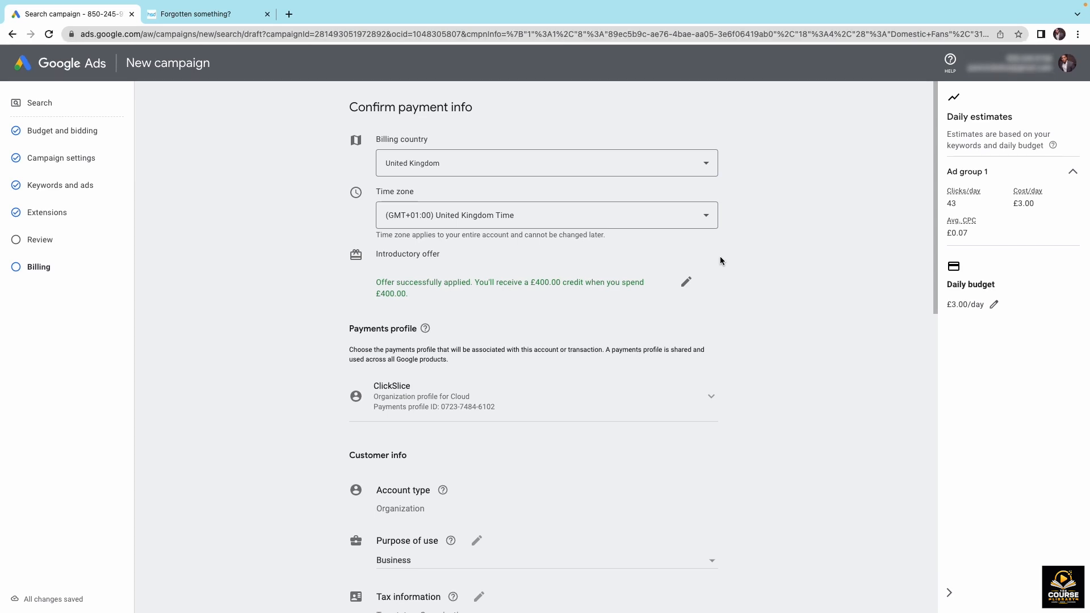
Agree to the Google Ads terms and conditions and submit the payment info, keeping the existing payment method.
{"action": "scroll", "coordinate": [806, 268], "scroll_direction": "down", "scroll_amount": 10}
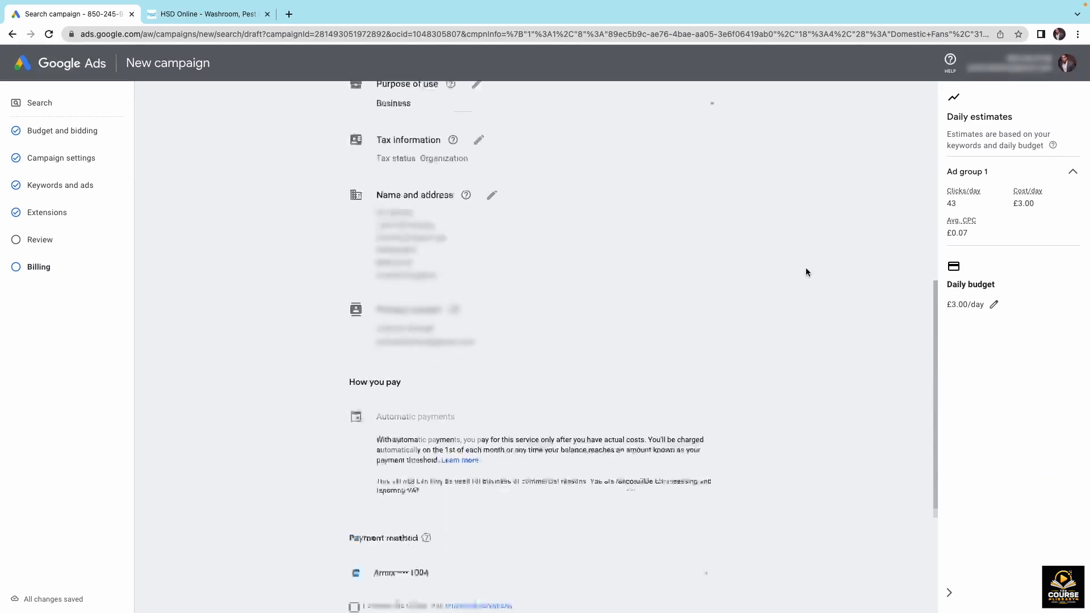
{"action": "scroll", "coordinate": [806, 268], "scroll_direction": "down", "scroll_amount": 1}
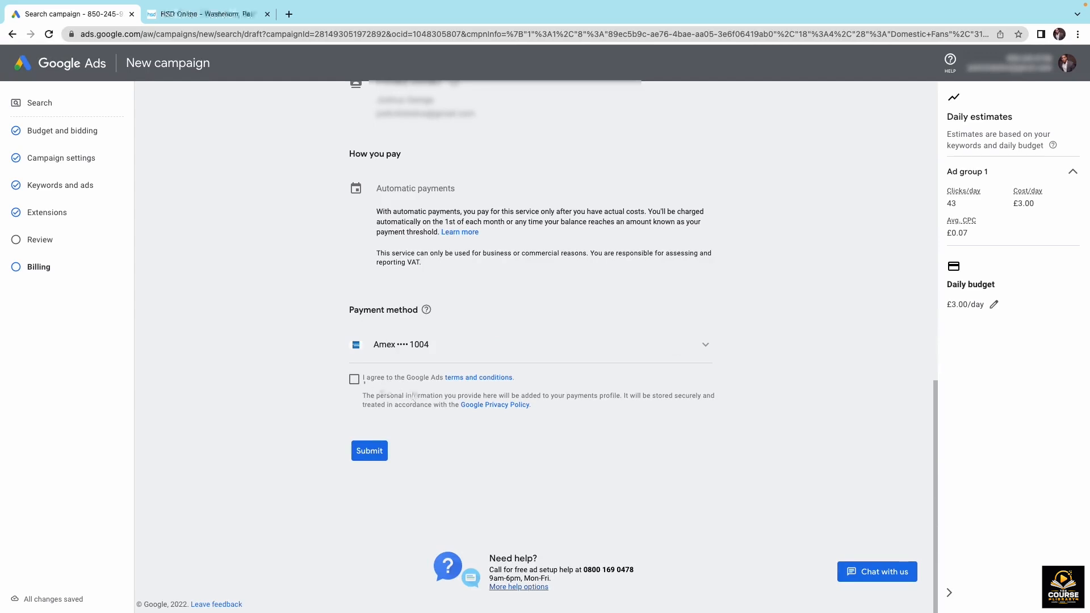
{"action": "left_click", "coordinate": [354, 379]}
{"action": "left_click", "coordinate": [374, 452]}
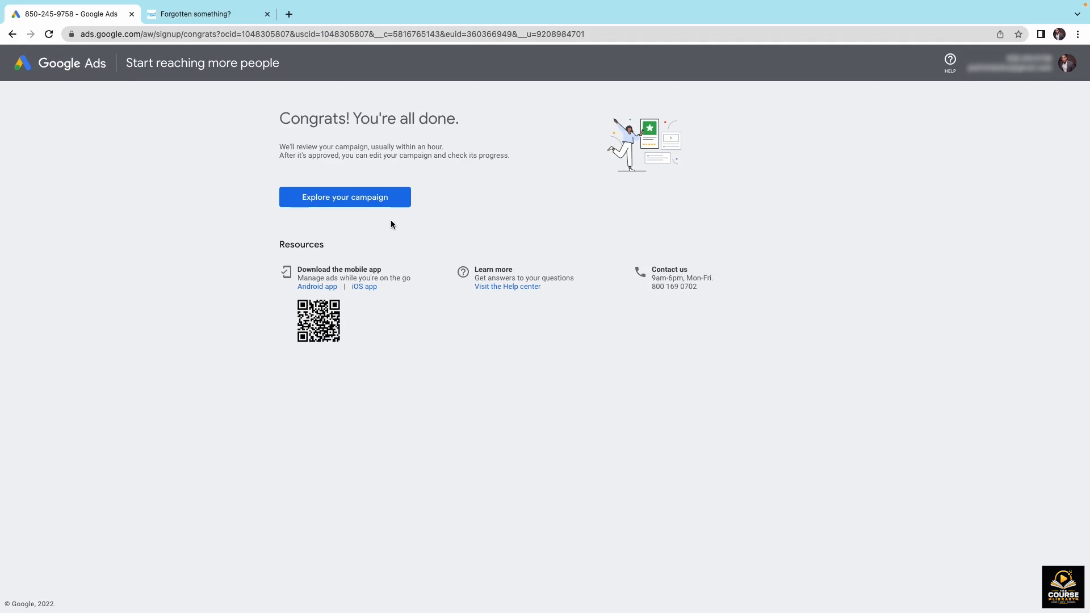
Go to the new campaign's account overview, bring up the campaigns list and pause the Domestic Fans campaign.
{"action": "left_click", "coordinate": [347, 200]}
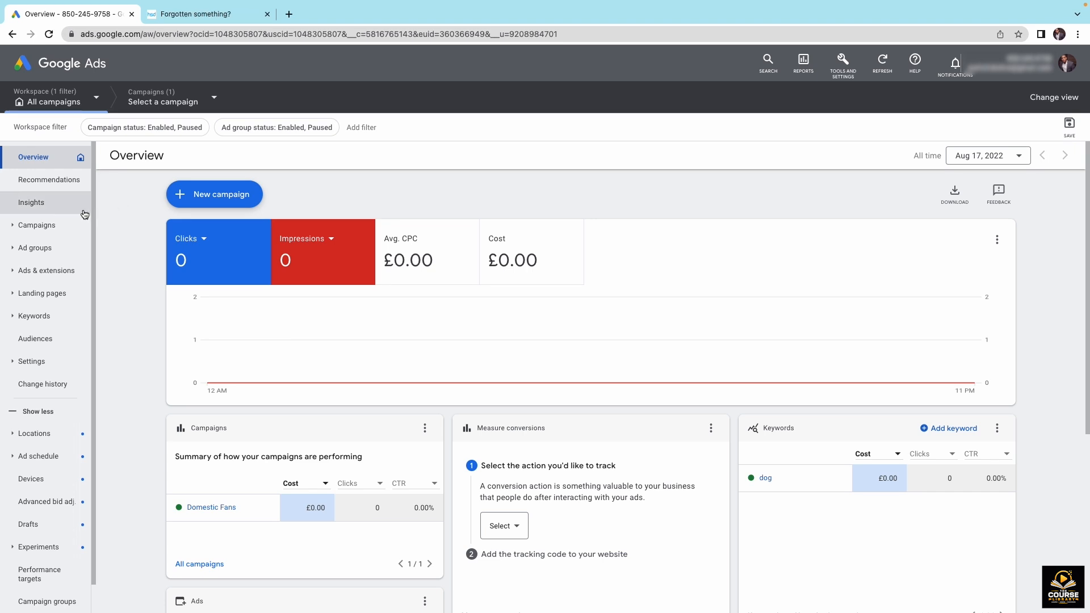
{"action": "left_click", "coordinate": [36, 225]}
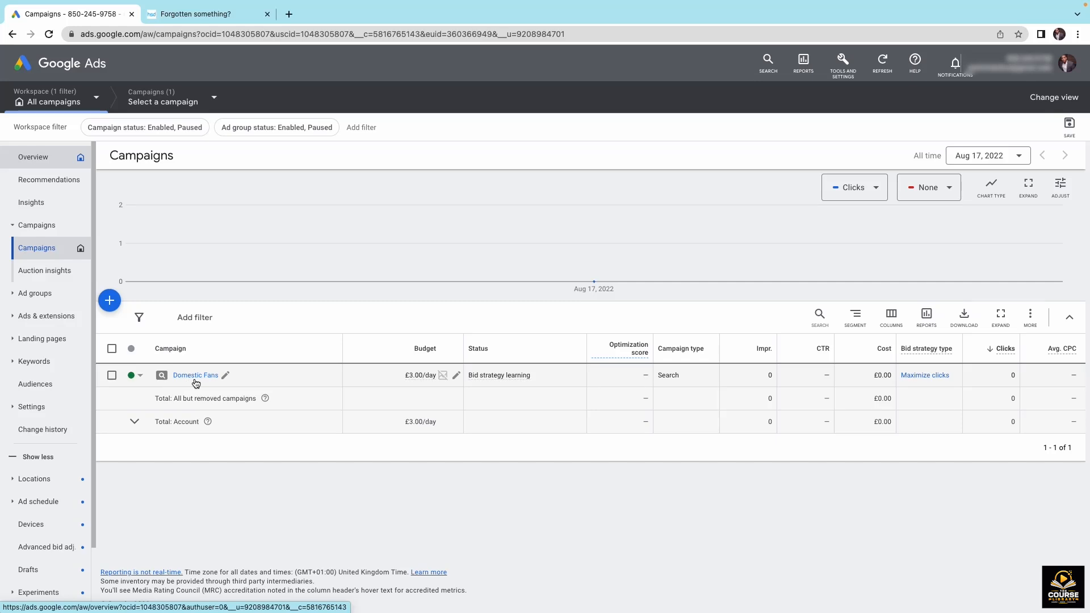
{"action": "left_click", "coordinate": [140, 377]}
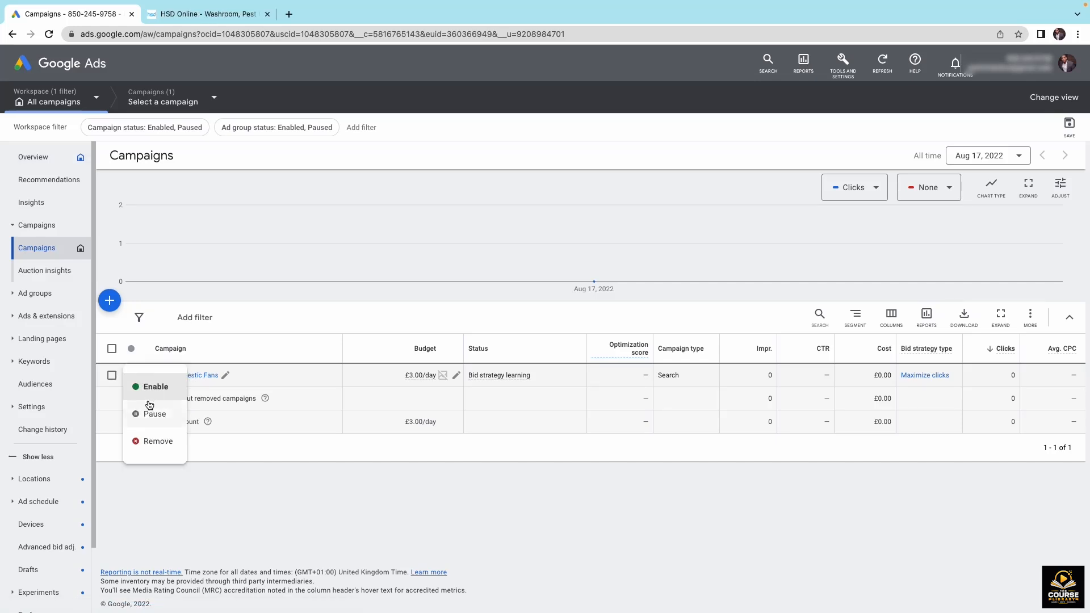
{"action": "left_click", "coordinate": [142, 414]}
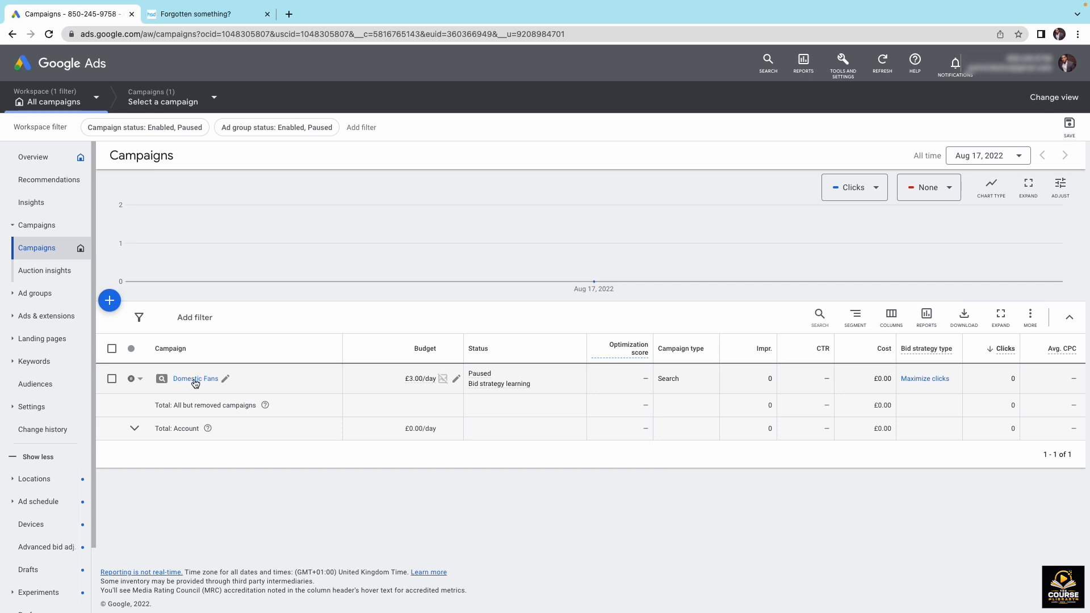
Permanently remove the Domestic Fans campaign from the campaigns list.
{"action": "left_click", "coordinate": [112, 378]}
{"action": "left_click", "coordinate": [173, 319]}
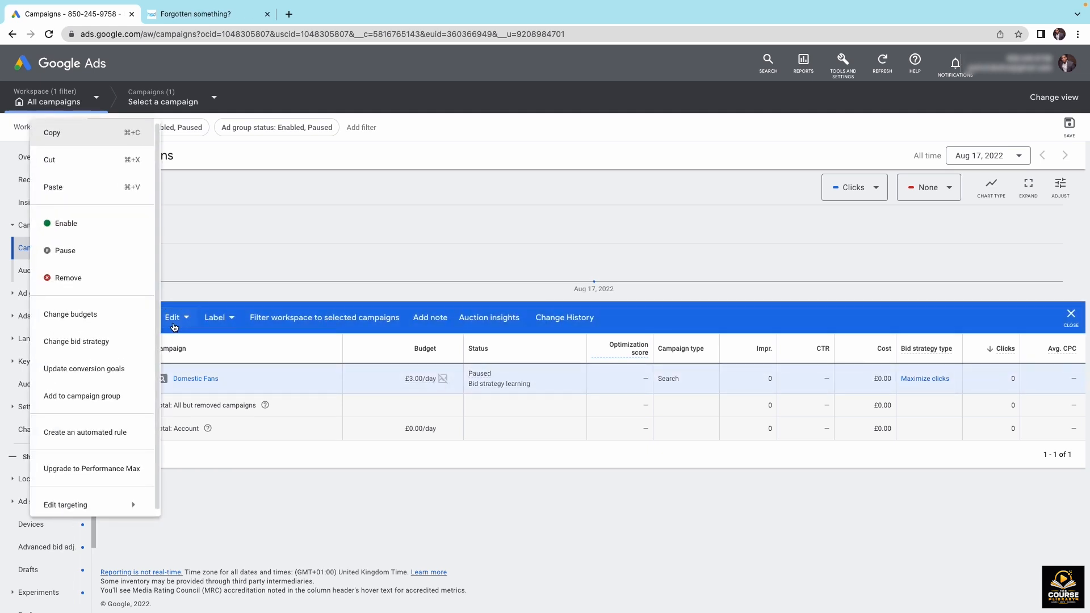
{"action": "left_click", "coordinate": [88, 276]}
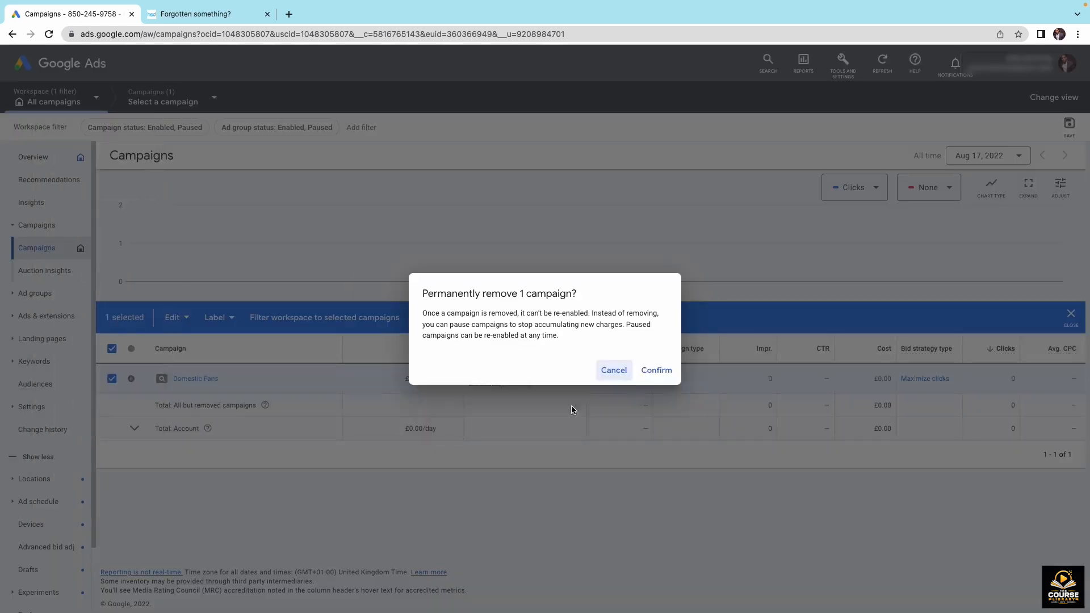
{"action": "left_click", "coordinate": [642, 377]}
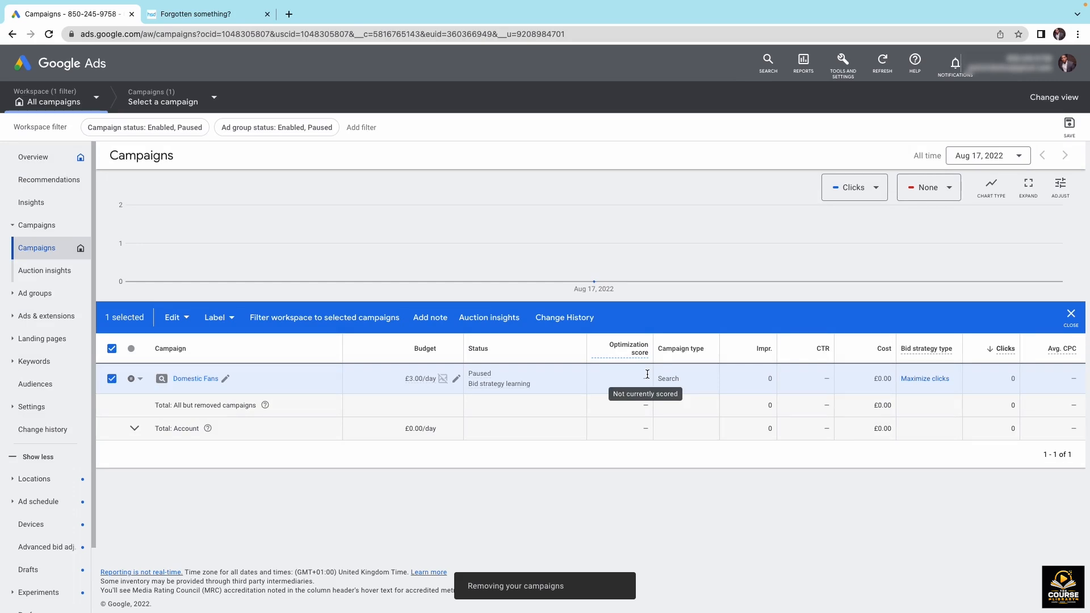